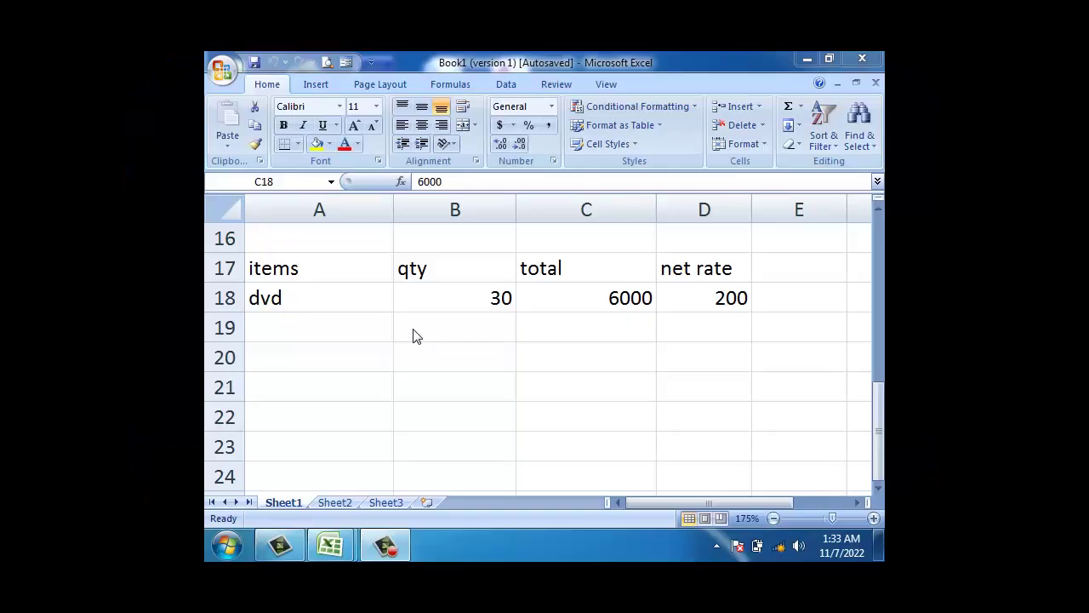
Step: Enter the headers items, qty, area and total across A21:D21
click(507, 513)
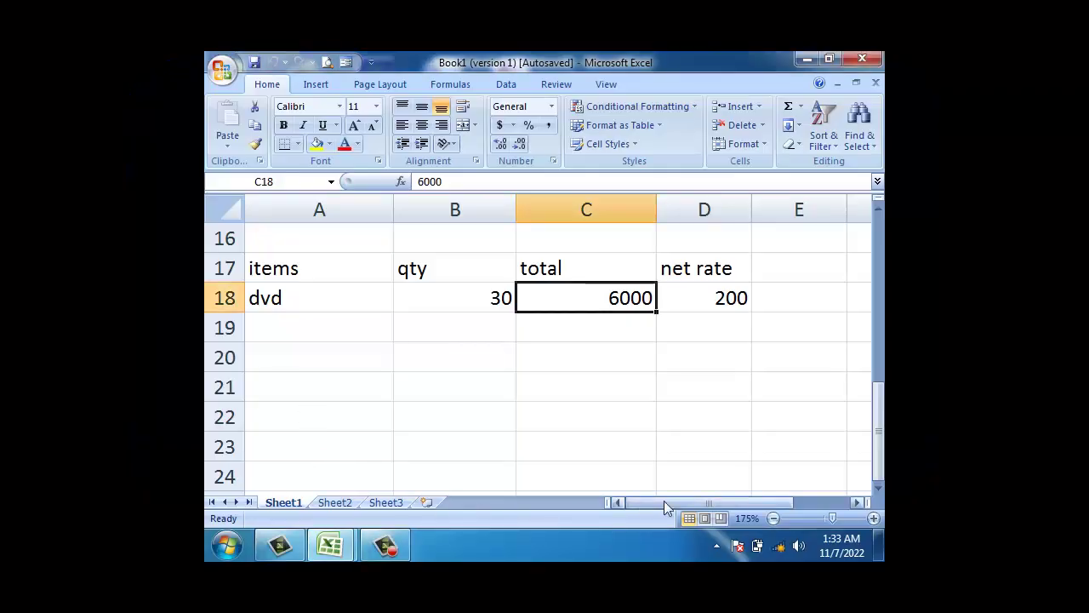
click(293, 384)
click(385, 545)
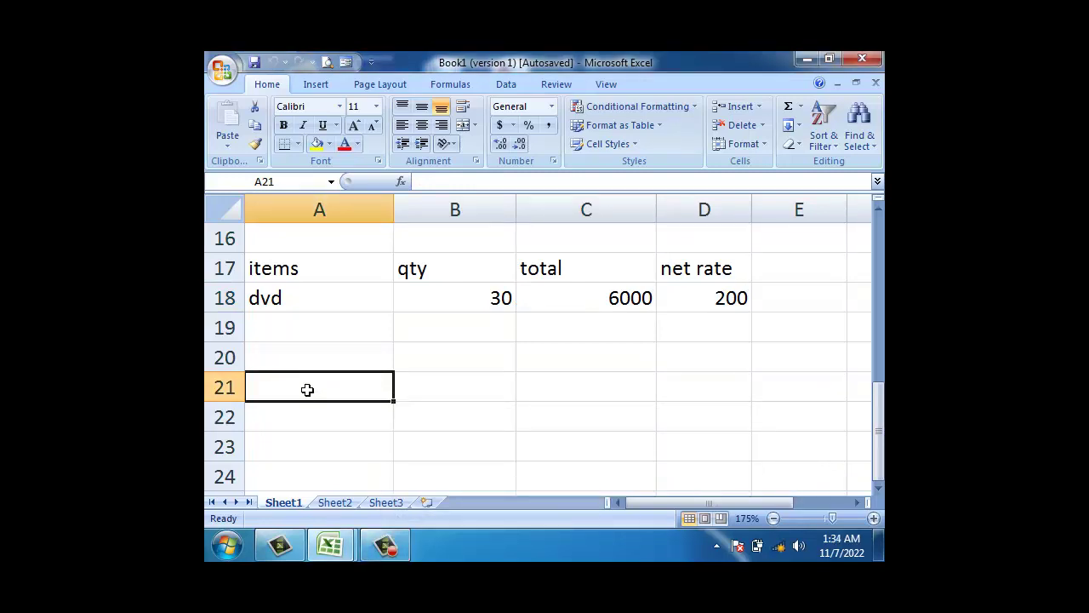
text(items)
key(Tab)
text(qty)
key(Tab)
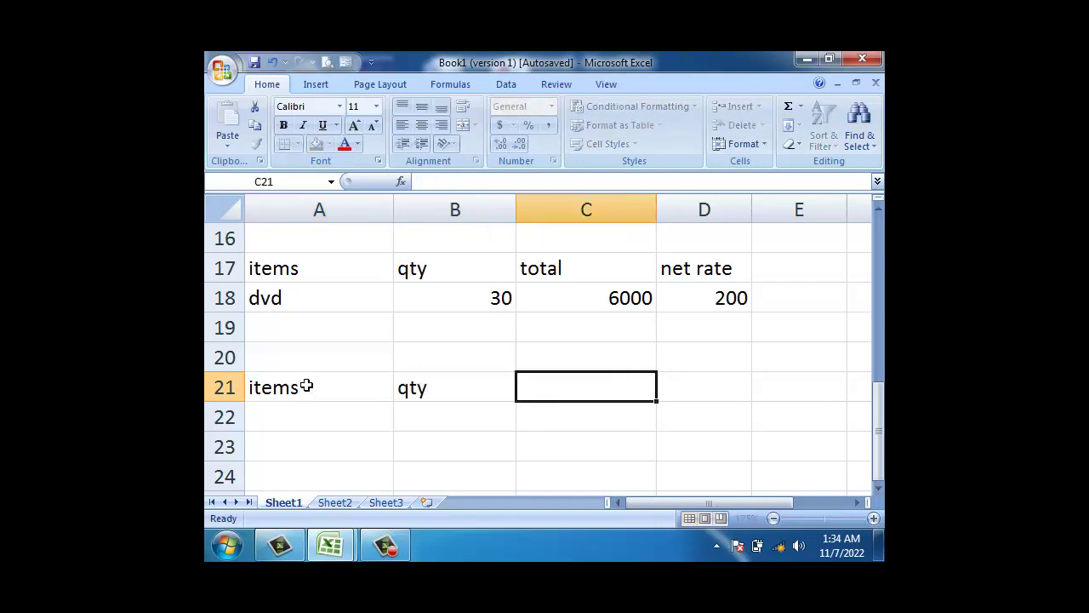
text(area)
key(Tab)
text(total)
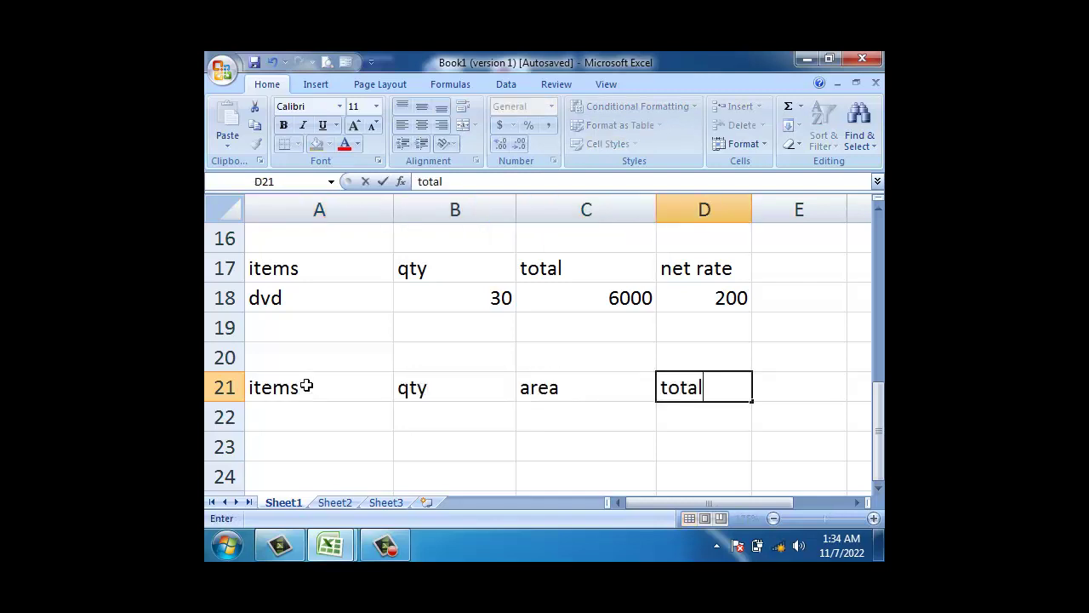
key(Return)
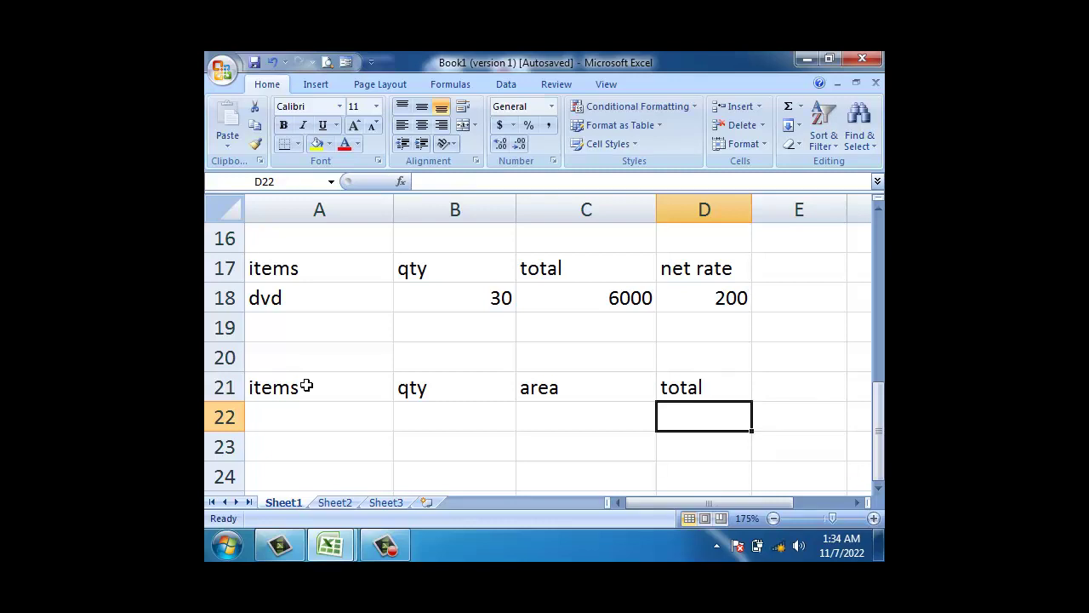
Step: Extend the C21 header so it reads area/address
click(309, 418)
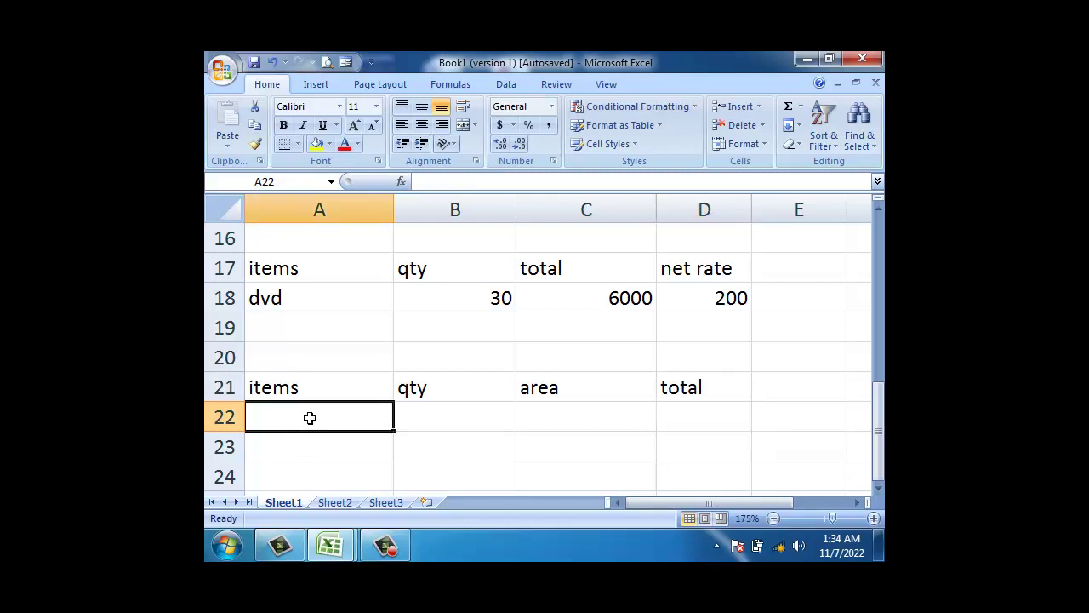
click(408, 417)
click(528, 419)
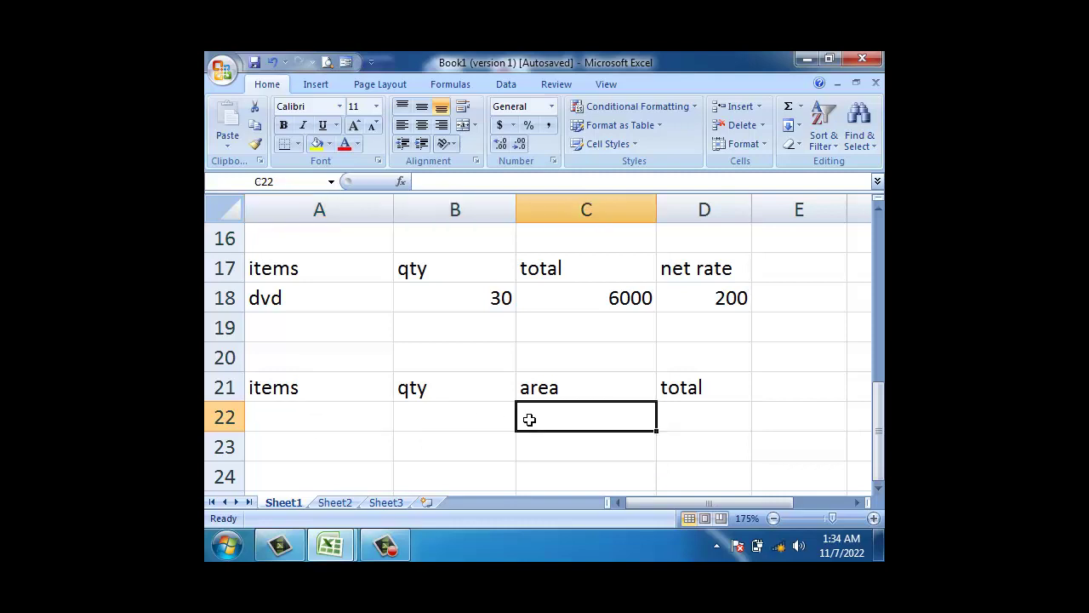
double_click(577, 387)
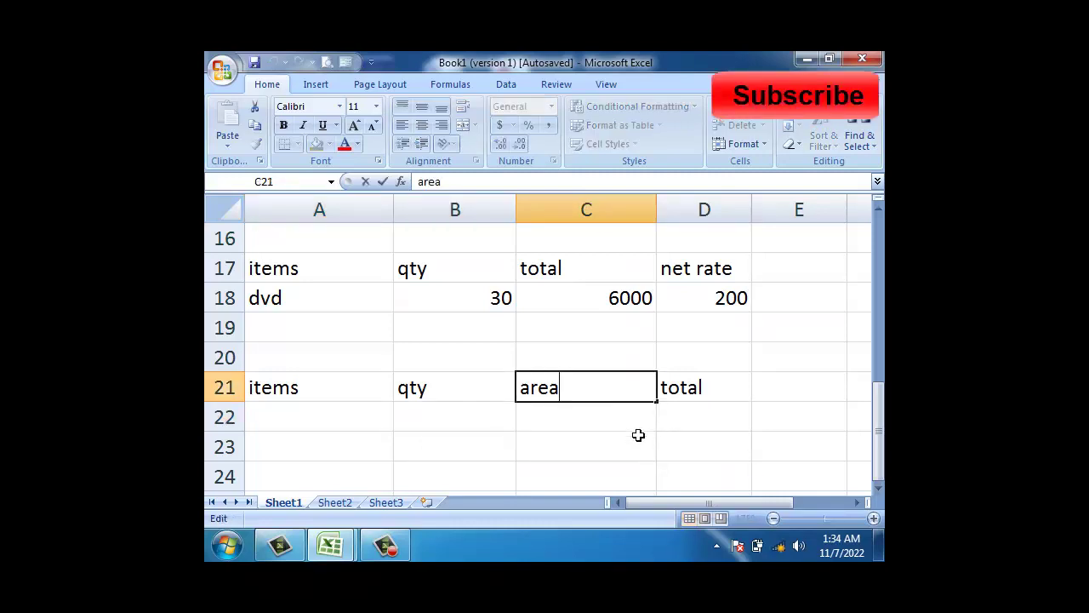
text(/address)
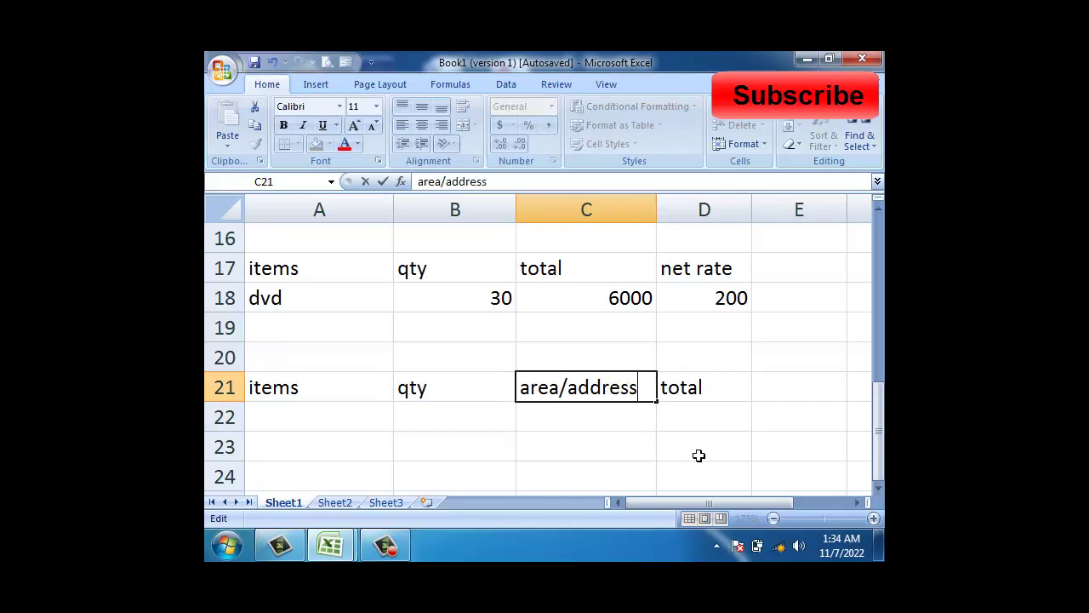
click(698, 455)
click(686, 395)
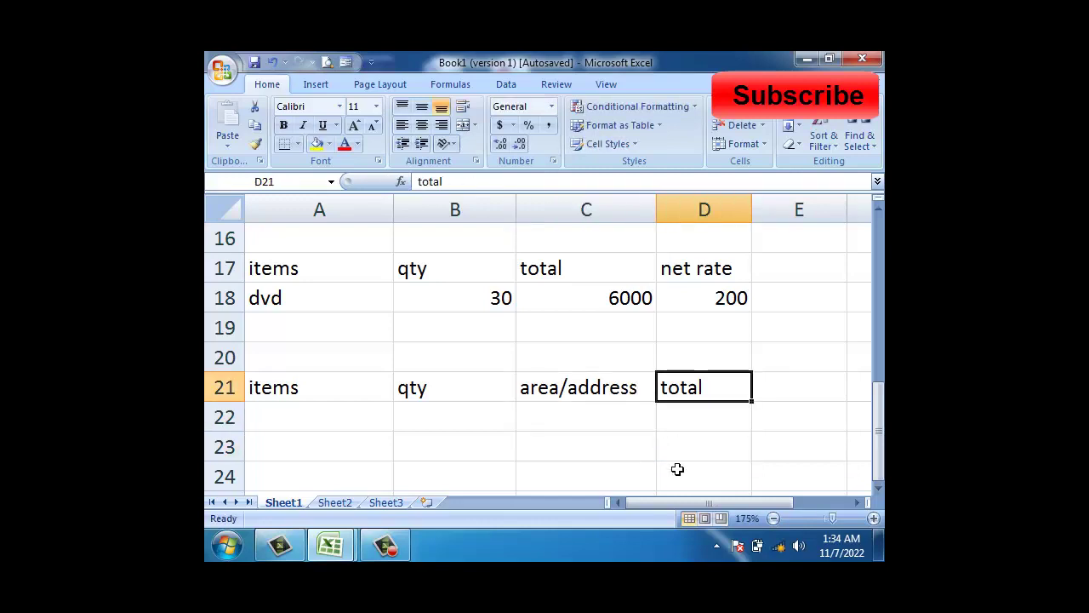
click(298, 415)
scroll(388, 390, down, 1)
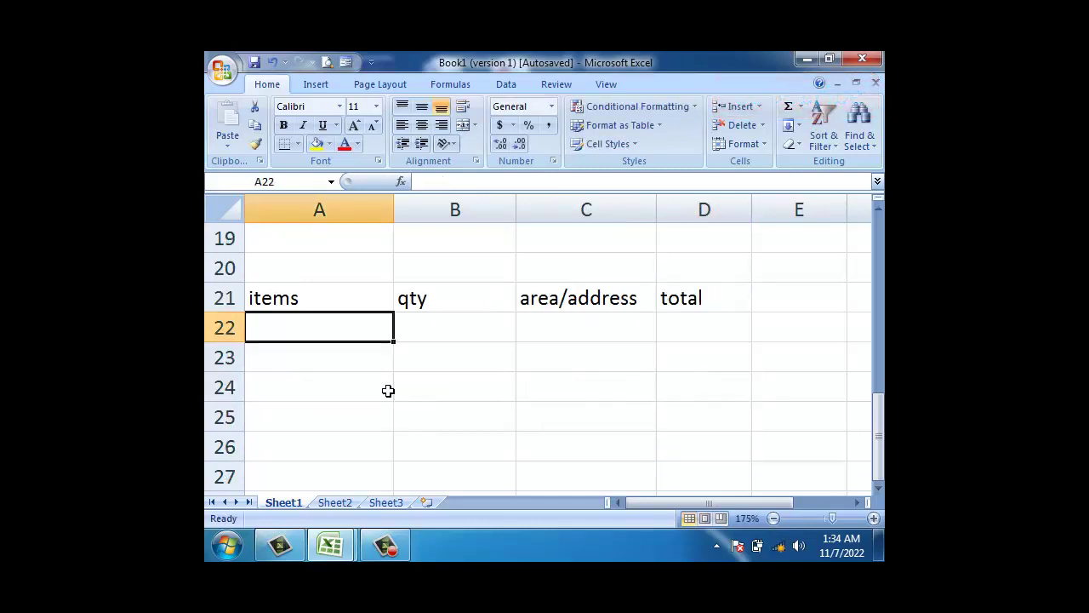
scroll(388, 391, down, 1)
scroll(388, 391, up, 1)
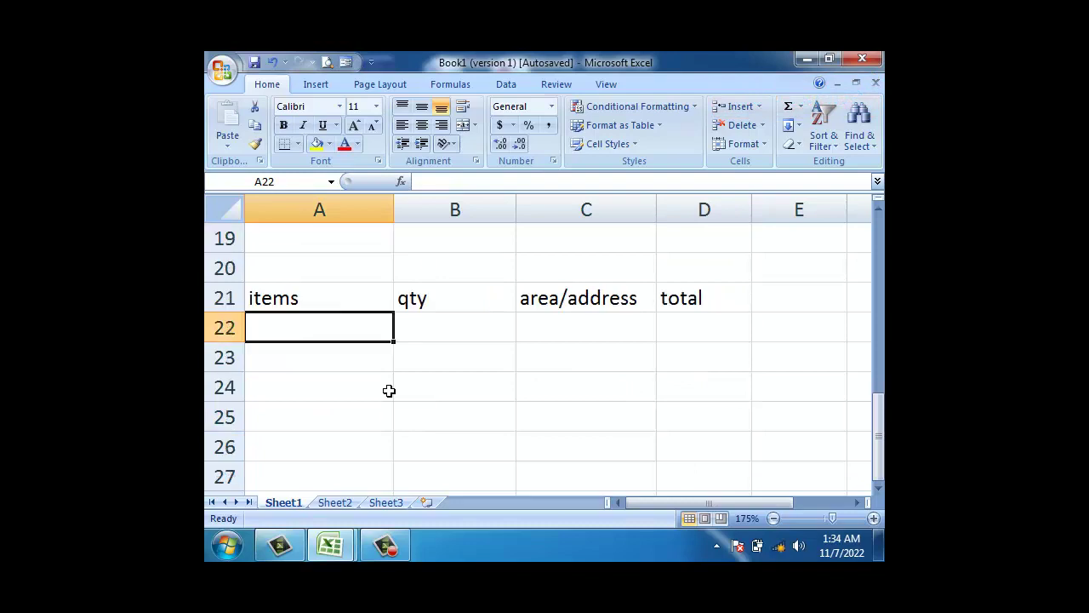
click(692, 323)
Step: Begin D22's formula as =if(A22="dvd",B22*300 to price dvds at 300
text(=)
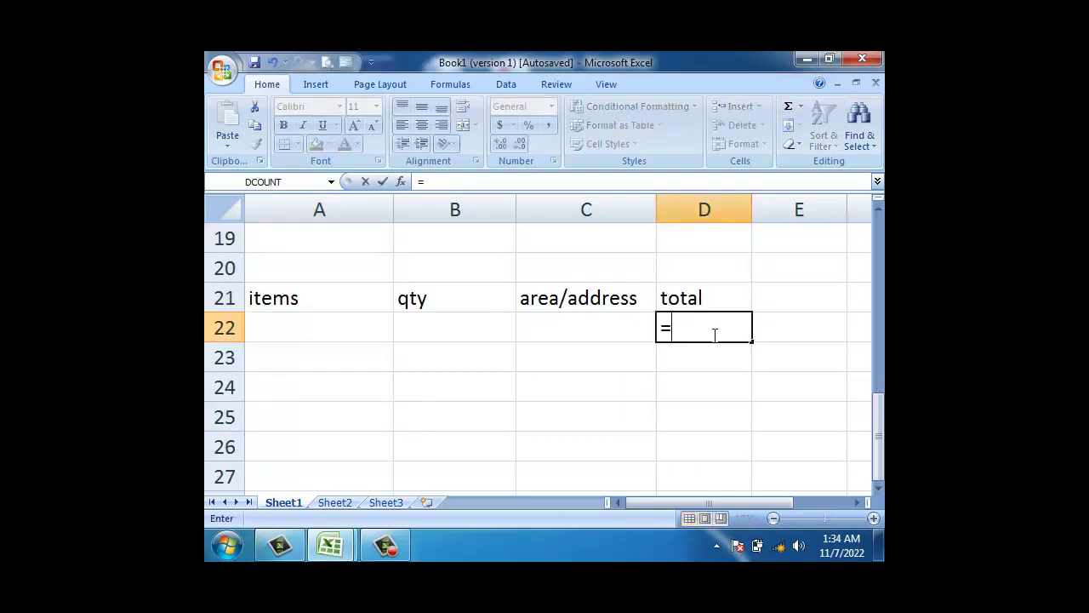
text(if()
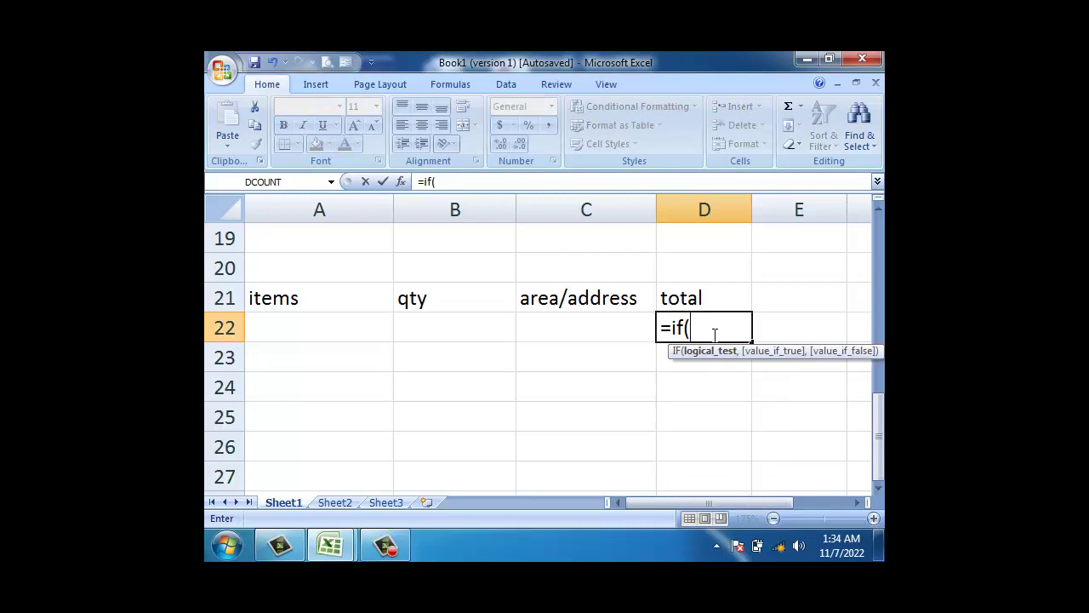
click(303, 324)
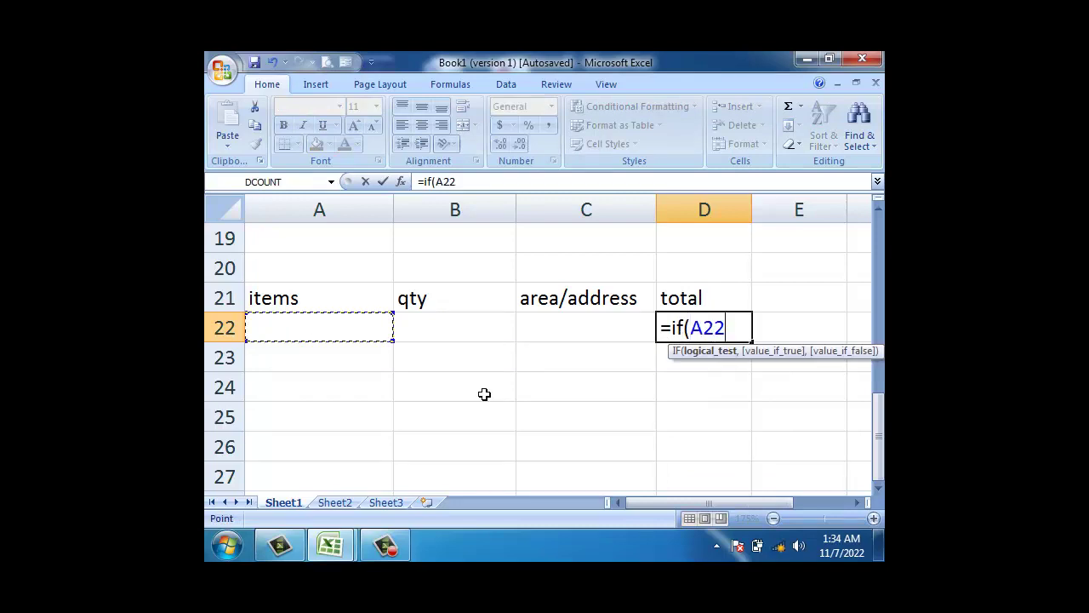
text(=)
text(")
text(dv)
text(d)
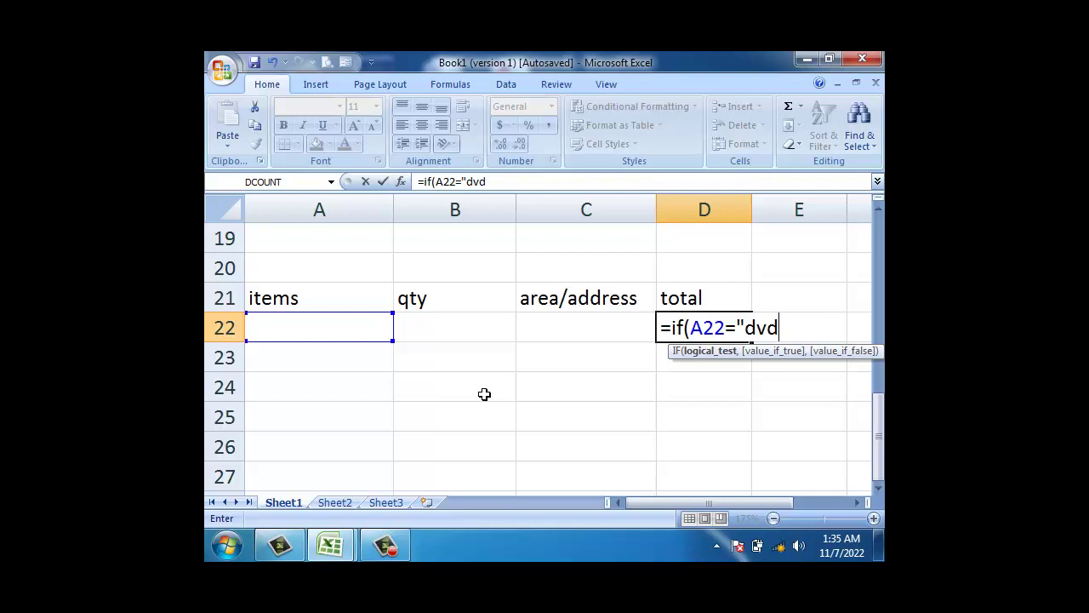
text(",)
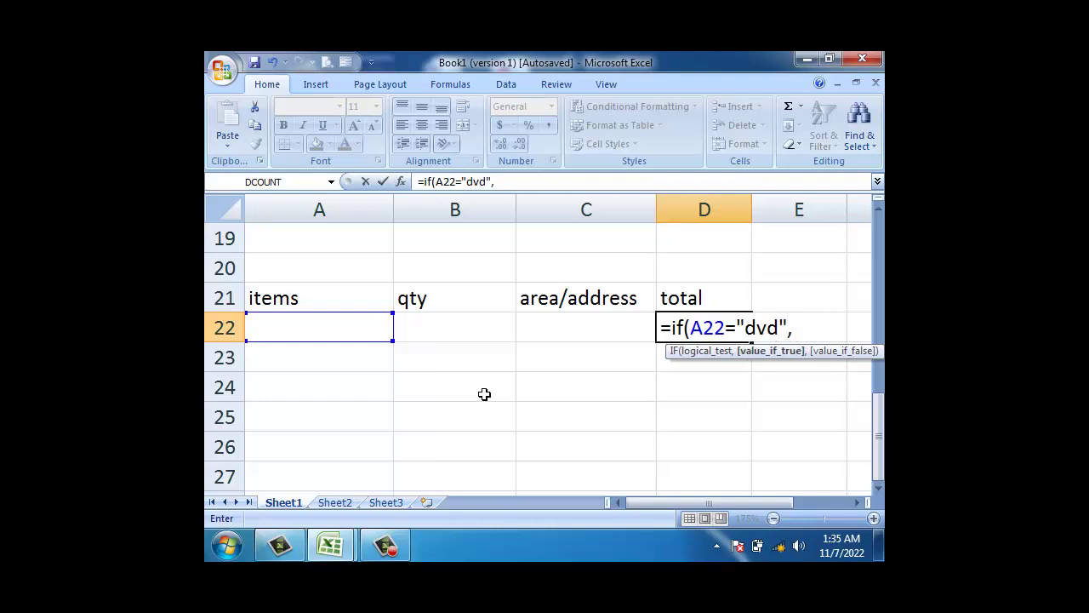
click(467, 332)
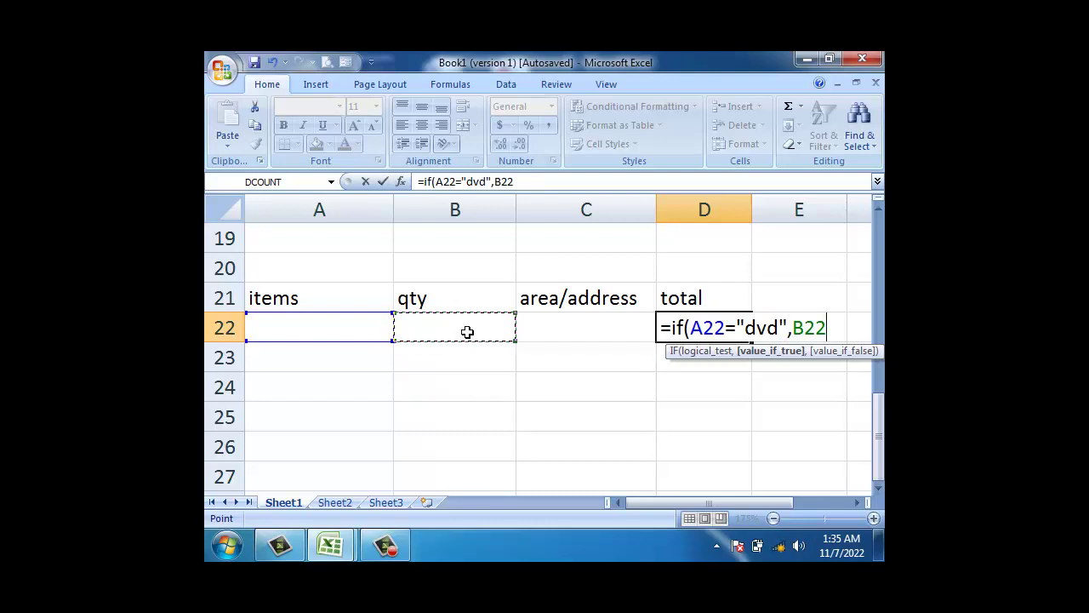
text(*)
text(300)
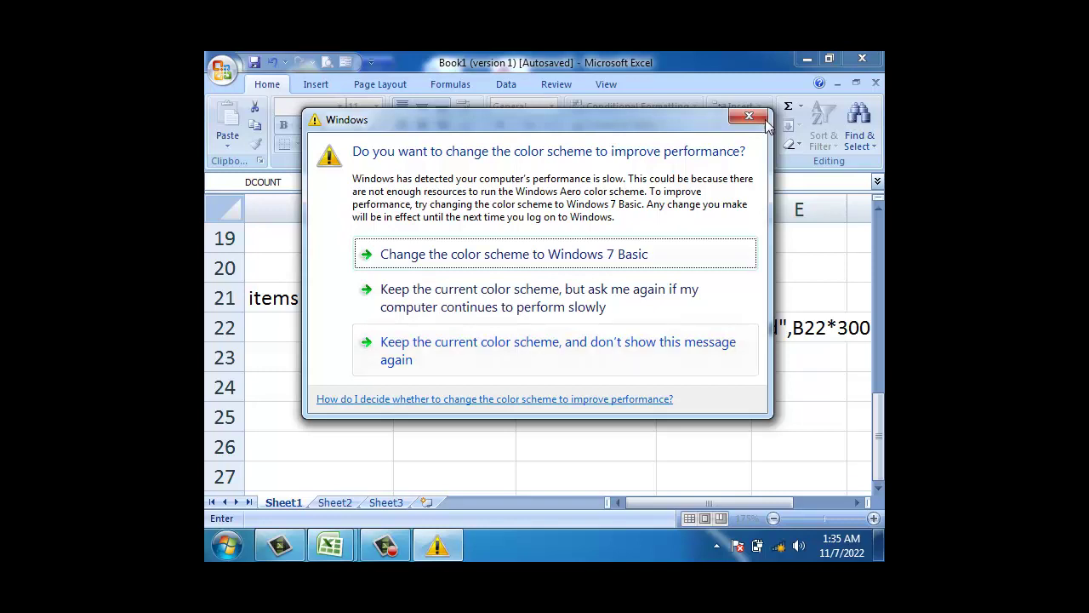
Step: Close the Windows colour-scheme warning dialog
click(749, 117)
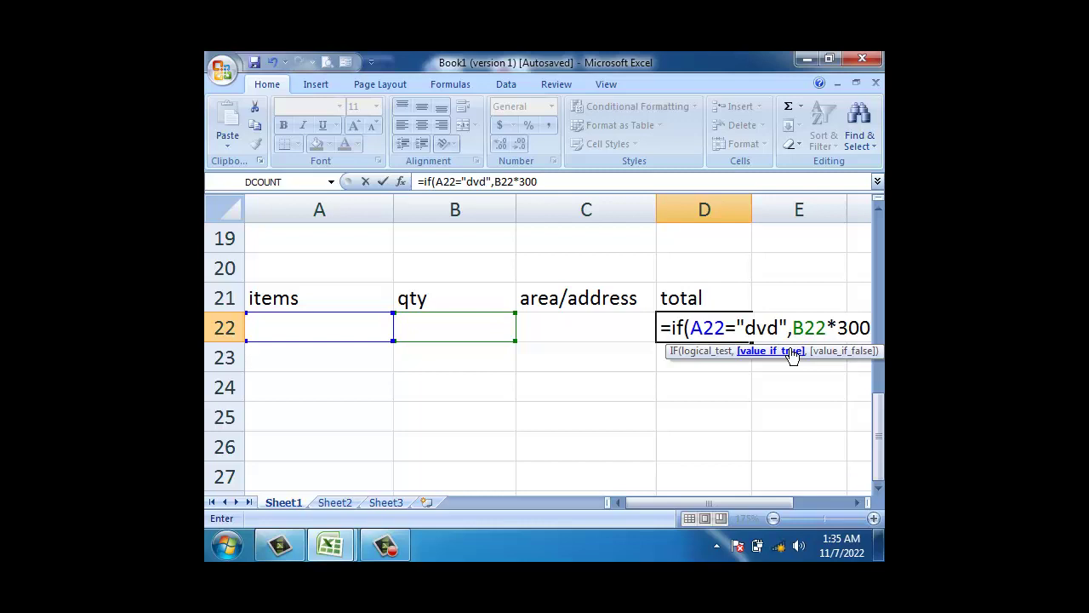
Step: Add a nested IF to D22 pricing "mouse" at B22*150
text(,i)
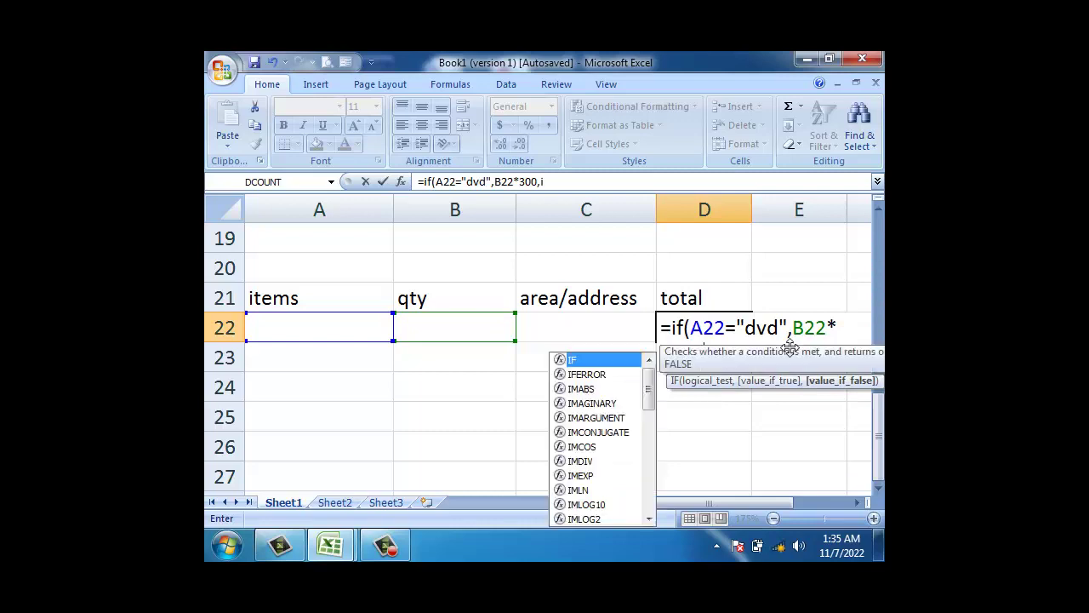
text(f()
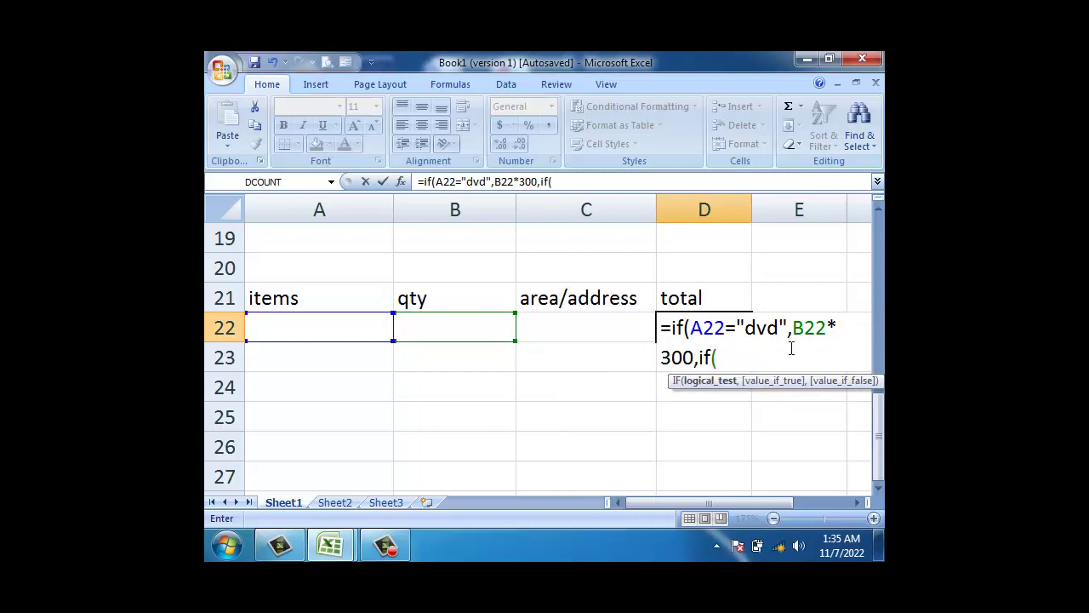
click(344, 330)
text(=")
text(mouse)
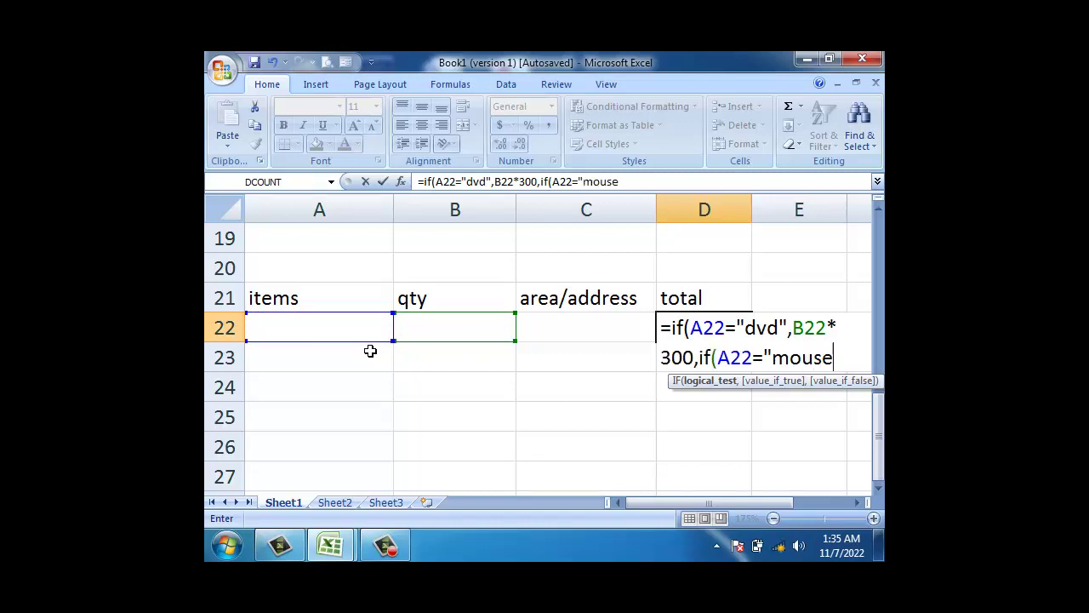
text(",)
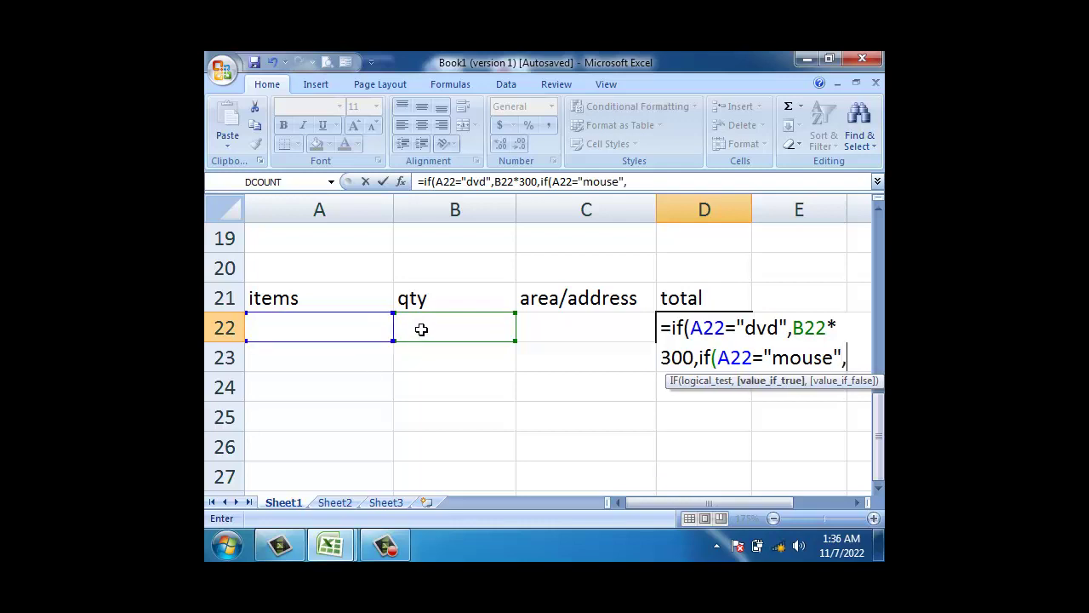
click(421, 330)
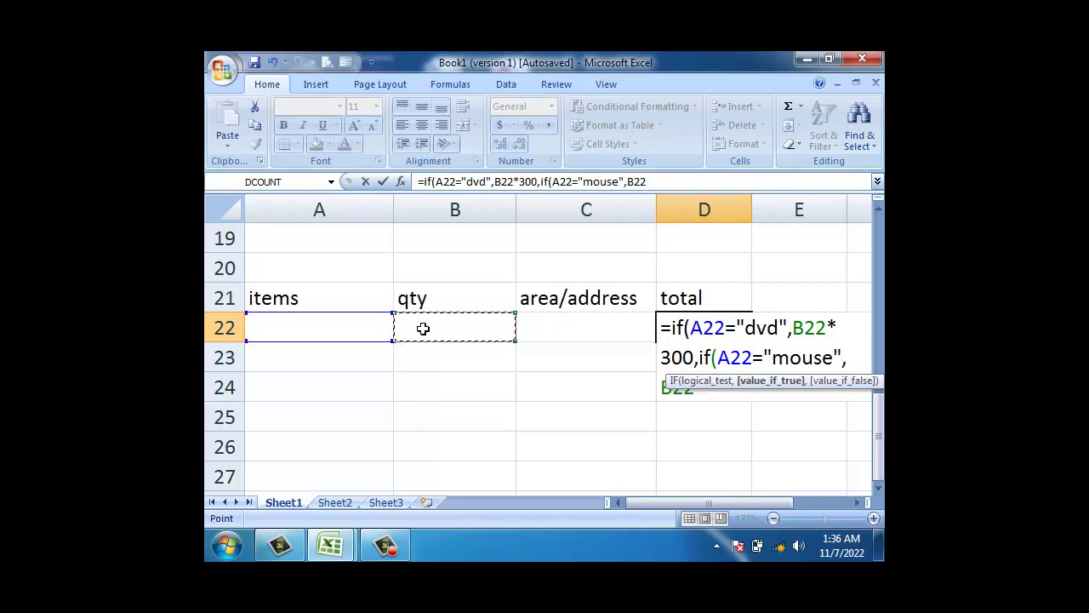
text(*)
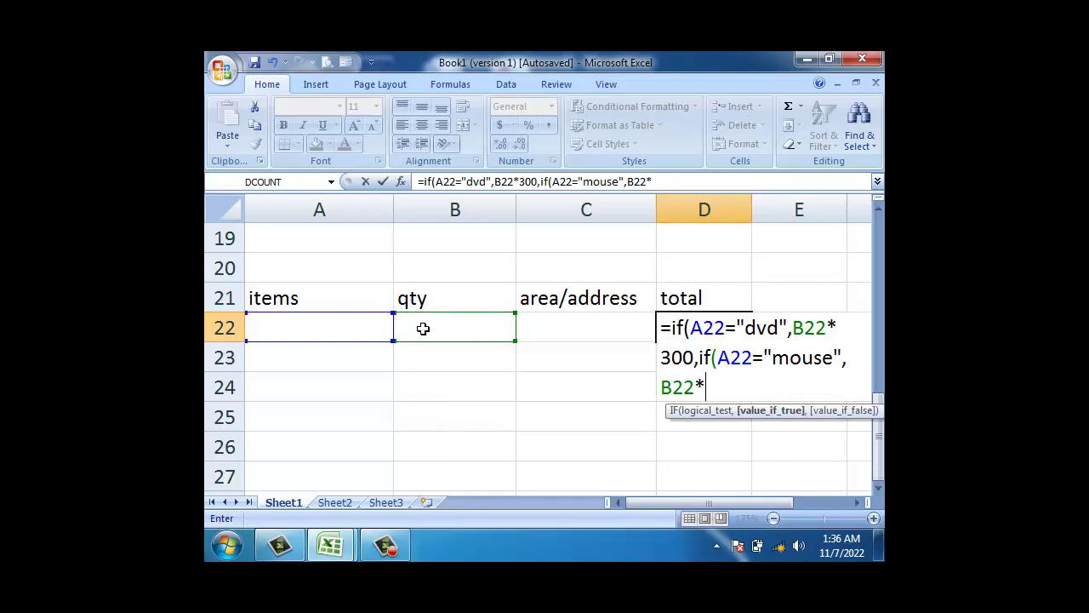
text(150)
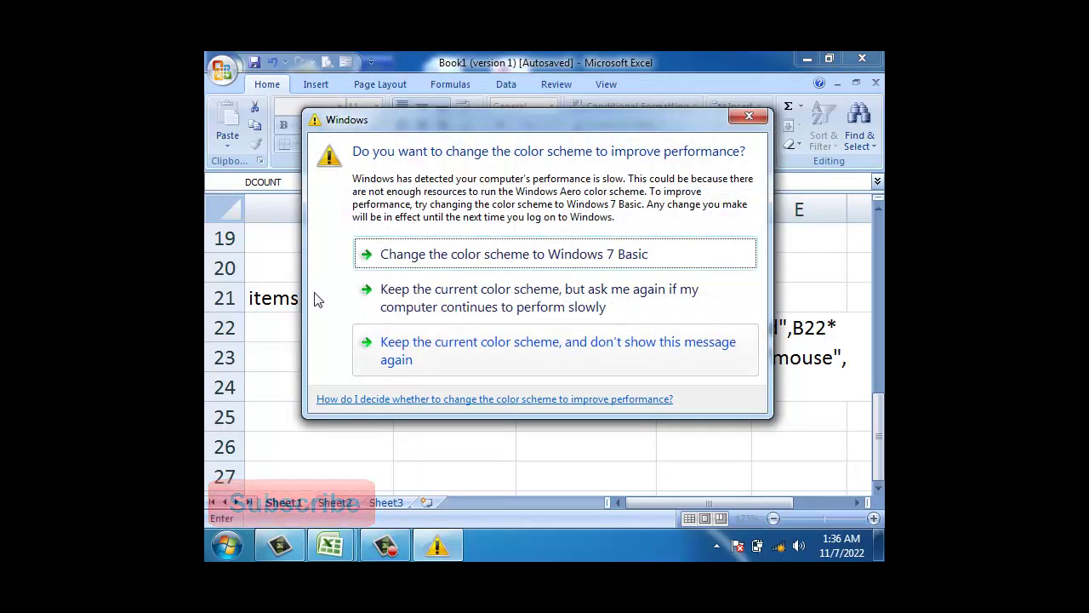
Step: Dismiss the colour-scheme warning that appeared again
click(749, 115)
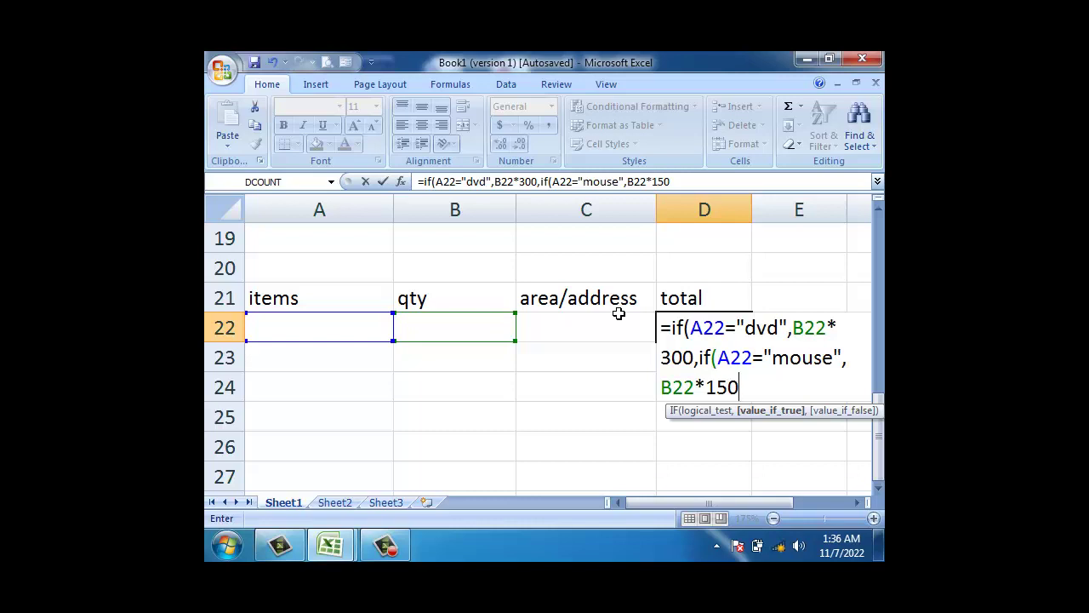
Step: Close the formula's brackets and fill it from D22 down through D26
text()))
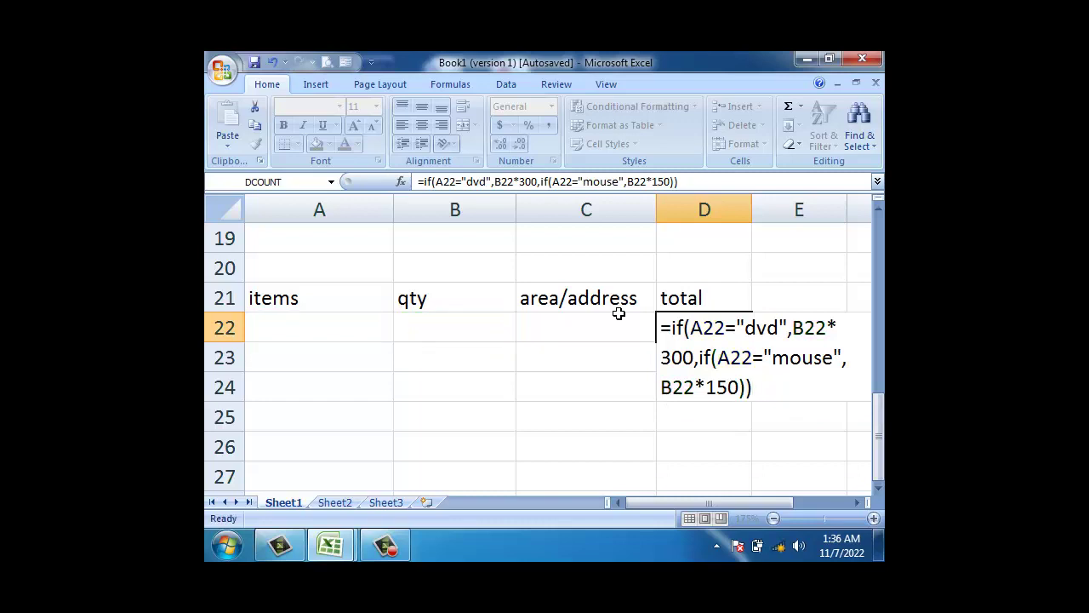
key(Return)
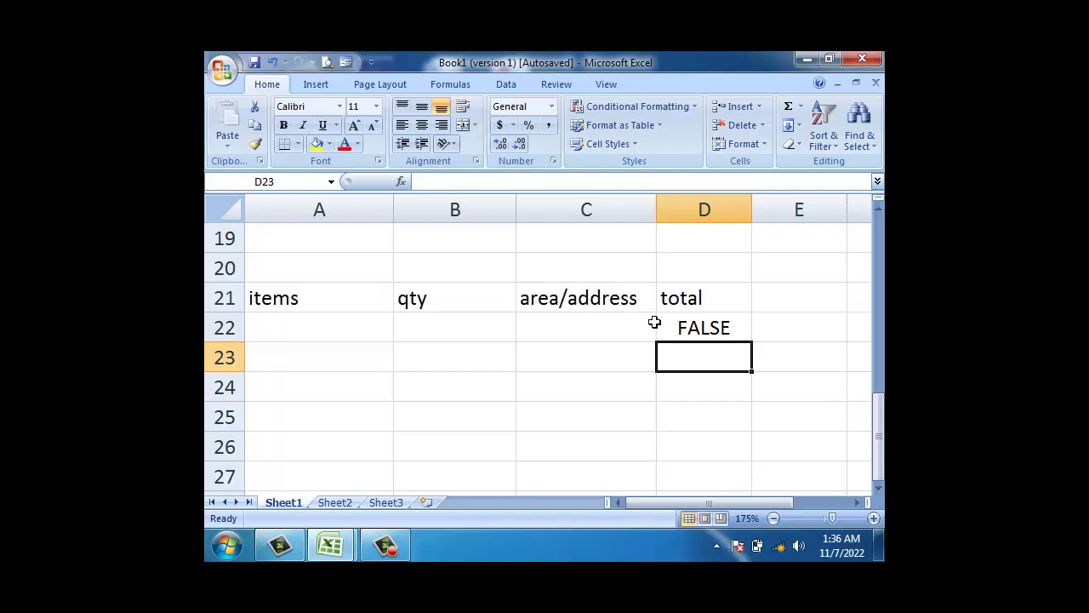
click(717, 321)
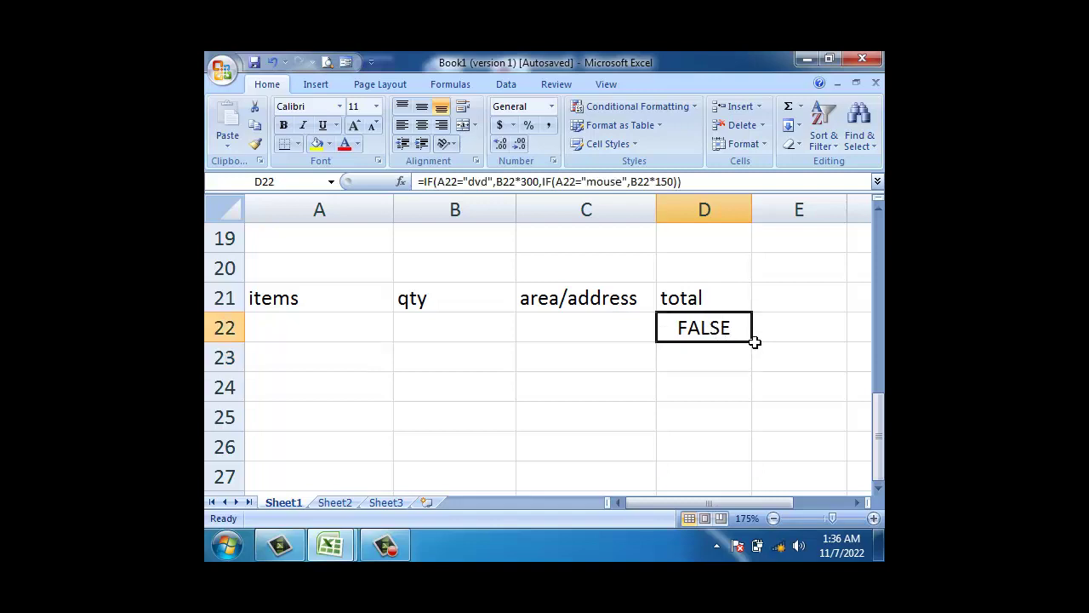
drag(752, 341, 746, 450)
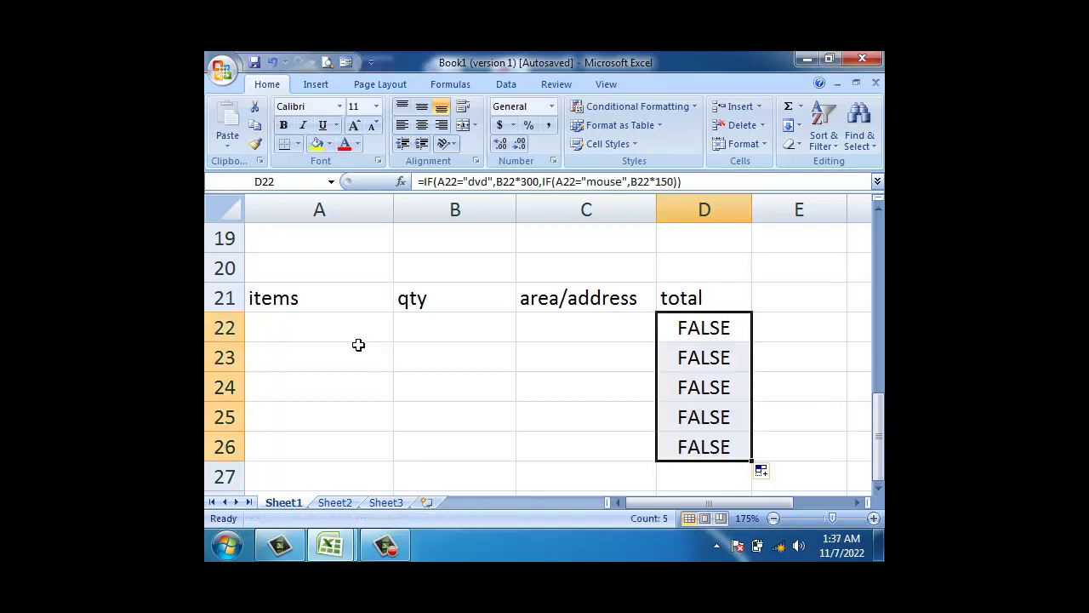
click(353, 341)
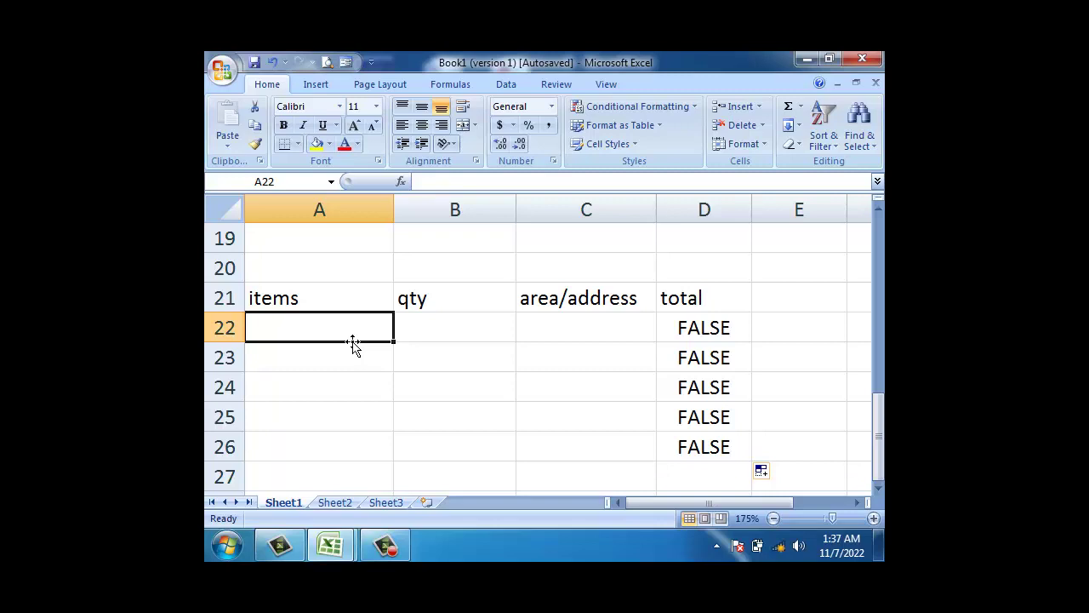
Step: Enter mouse, 23, dir in row 22
text(mouse)
key(Tab)
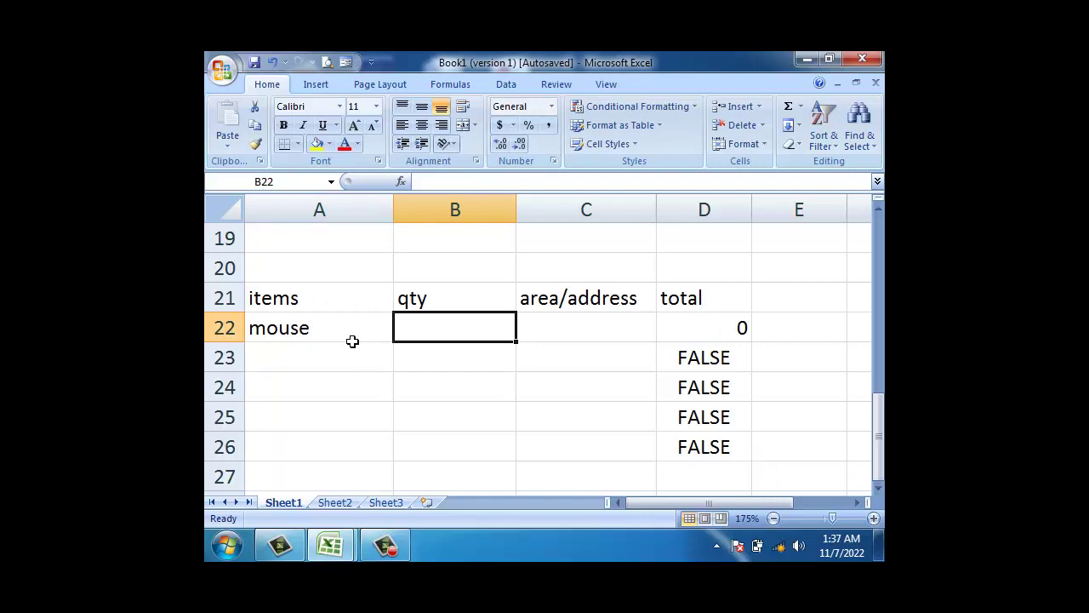
text(23)
key(Tab)
text(d)
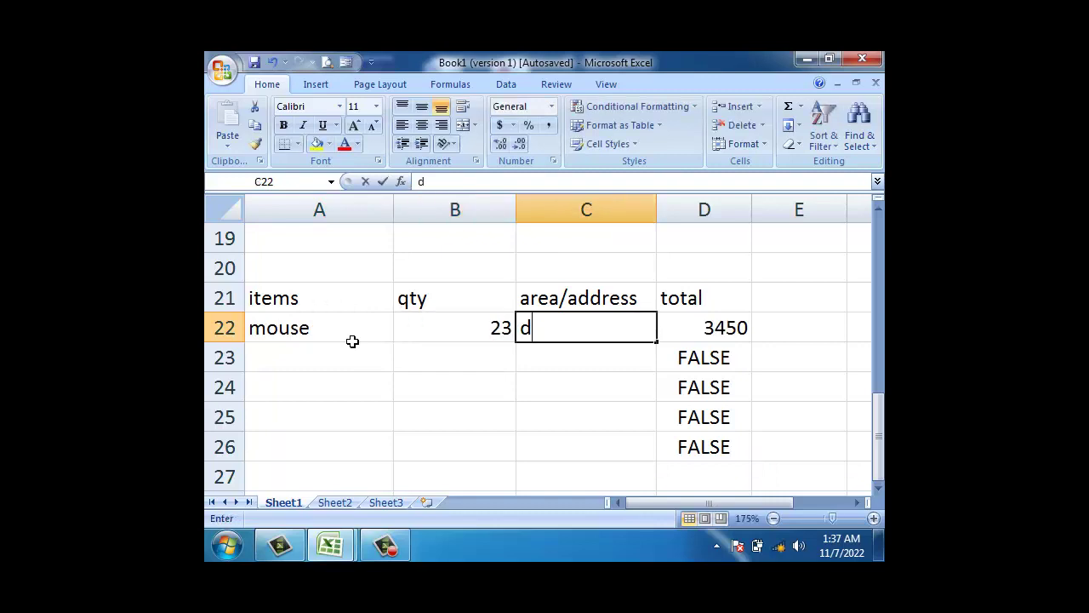
text(ir)
key(Tab)
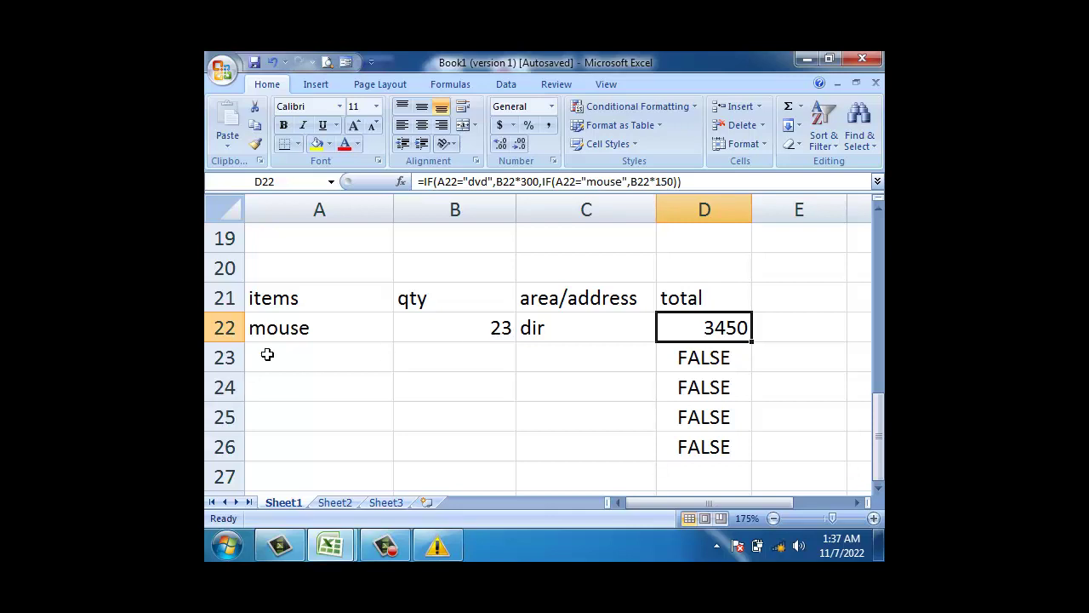
Step: Enter the second item row with quantity 30 and area pesh
click(309, 349)
text(dve)
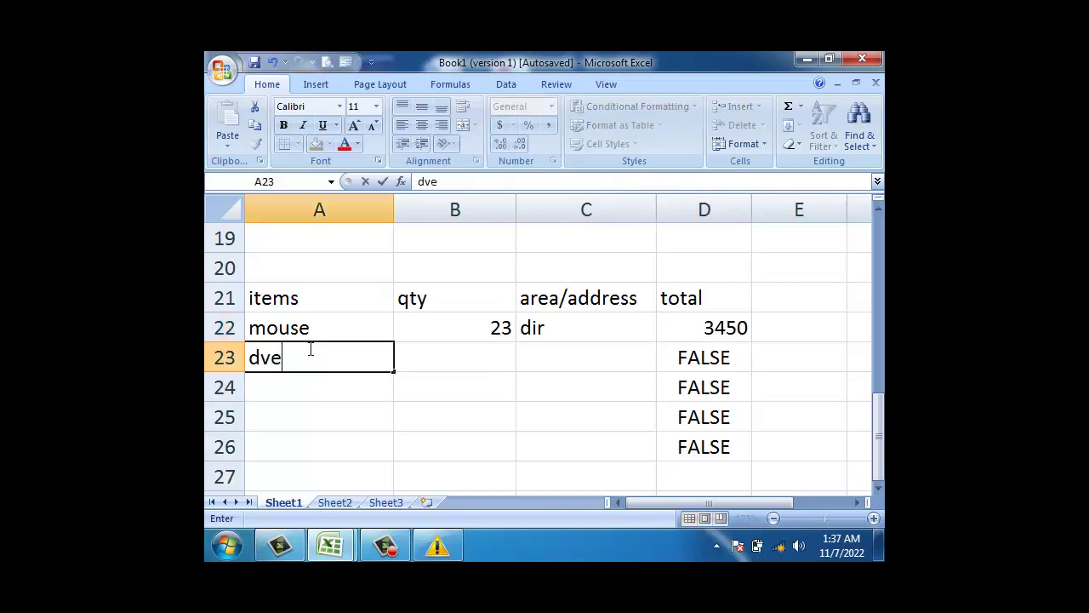
key(BackSpace)
text(d)
key(BackSpace)
text(e)
key(Tab)
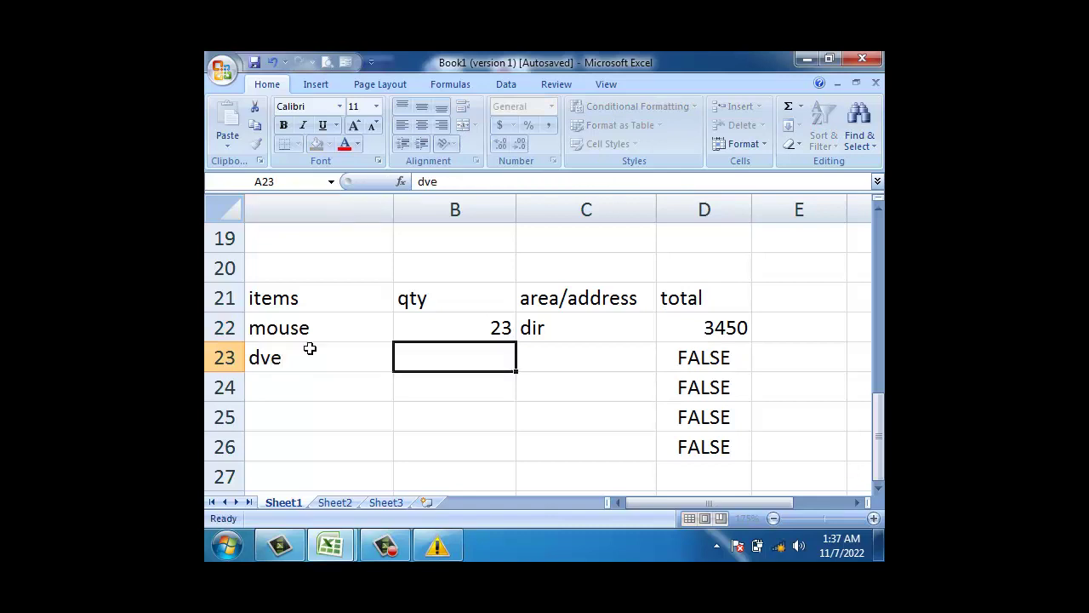
text(30)
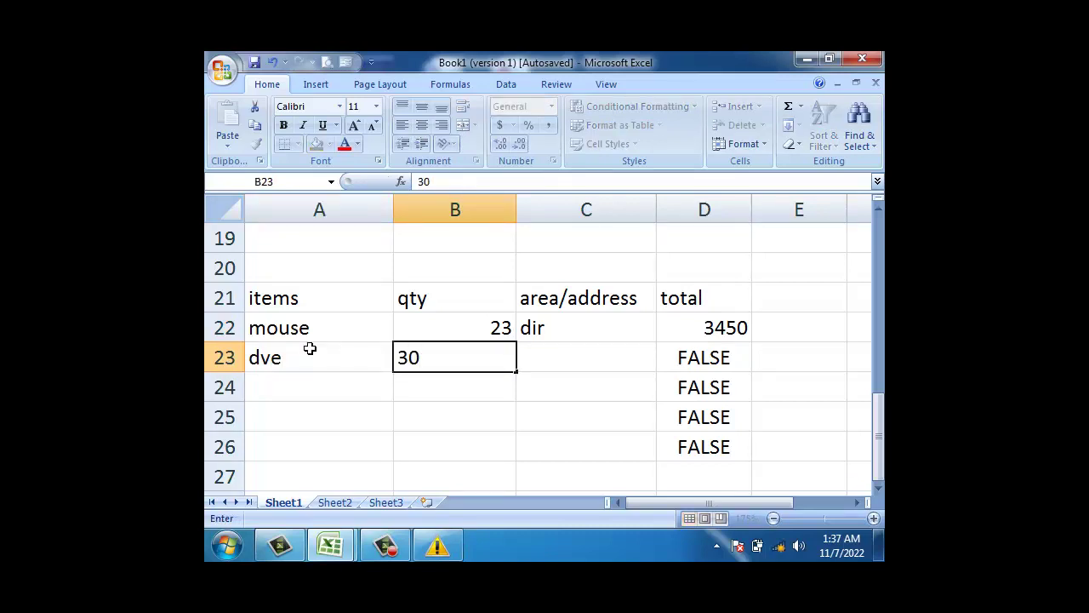
key(Tab)
text(pesh)
key(Tab)
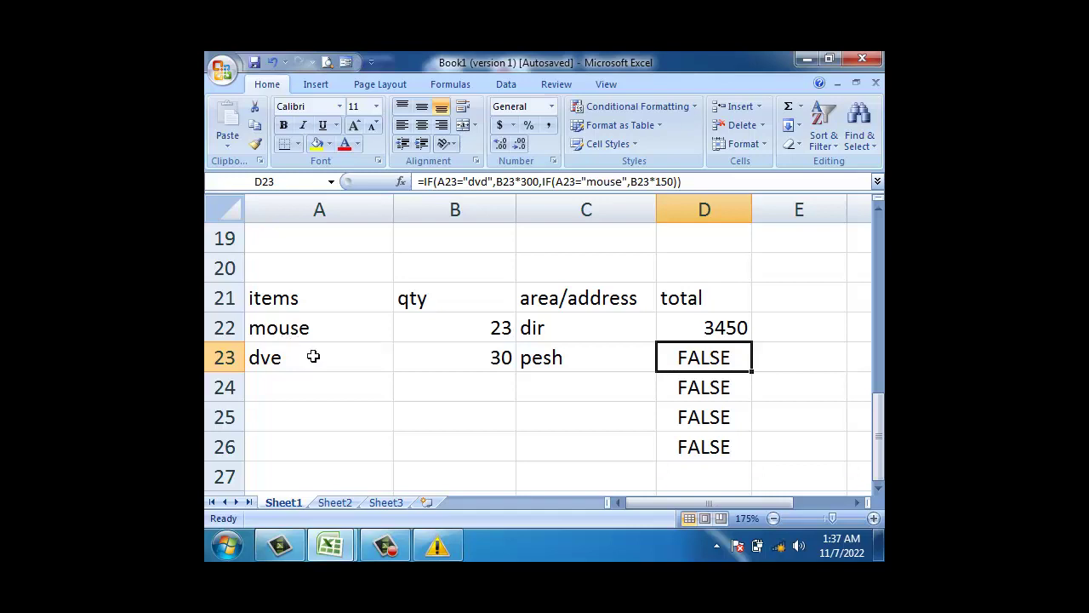
Step: Correct A23's item name to dvd and check the totals 3450 and 9000
click(318, 356)
text(dvd)
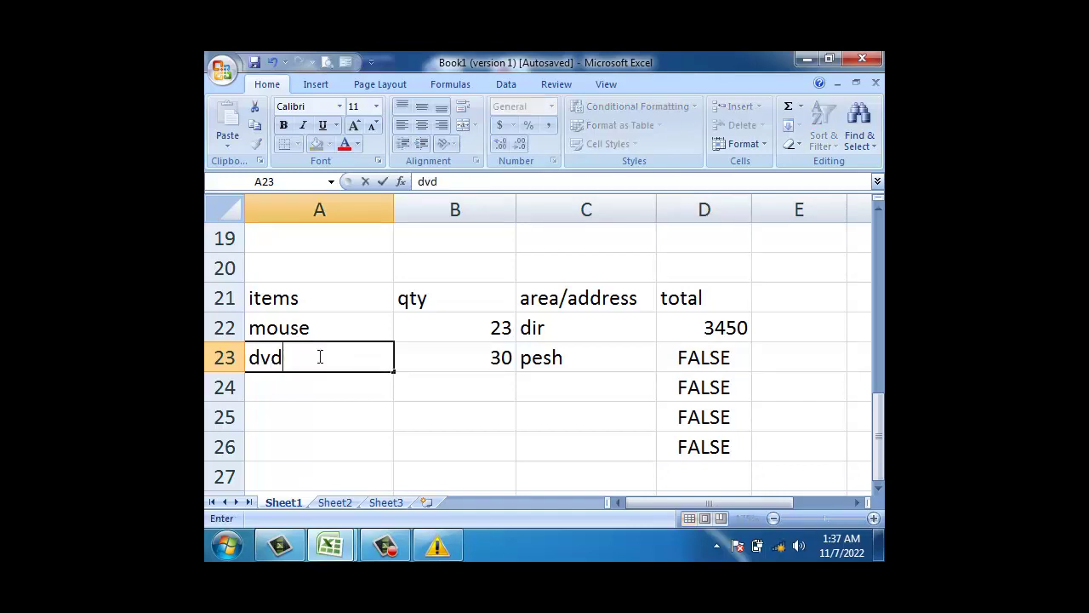
key(Tab)
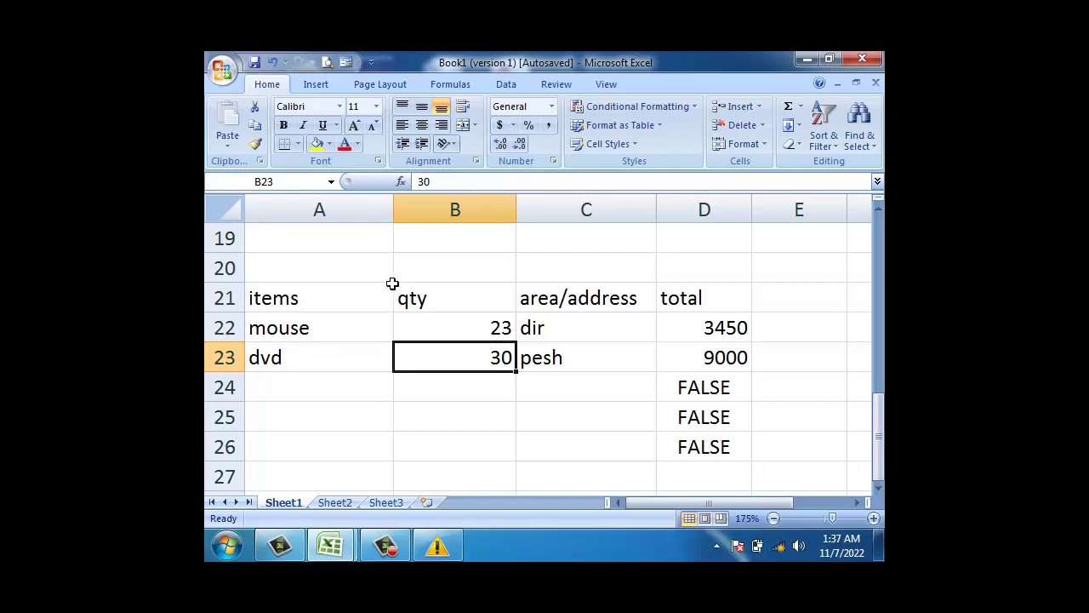
click(699, 331)
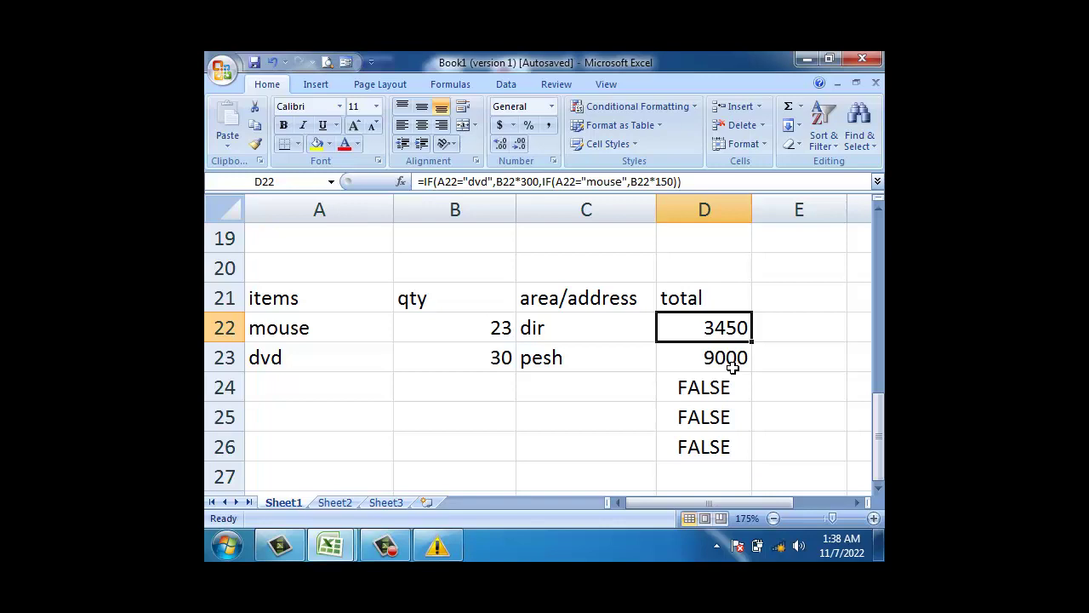
drag(668, 389, 693, 446)
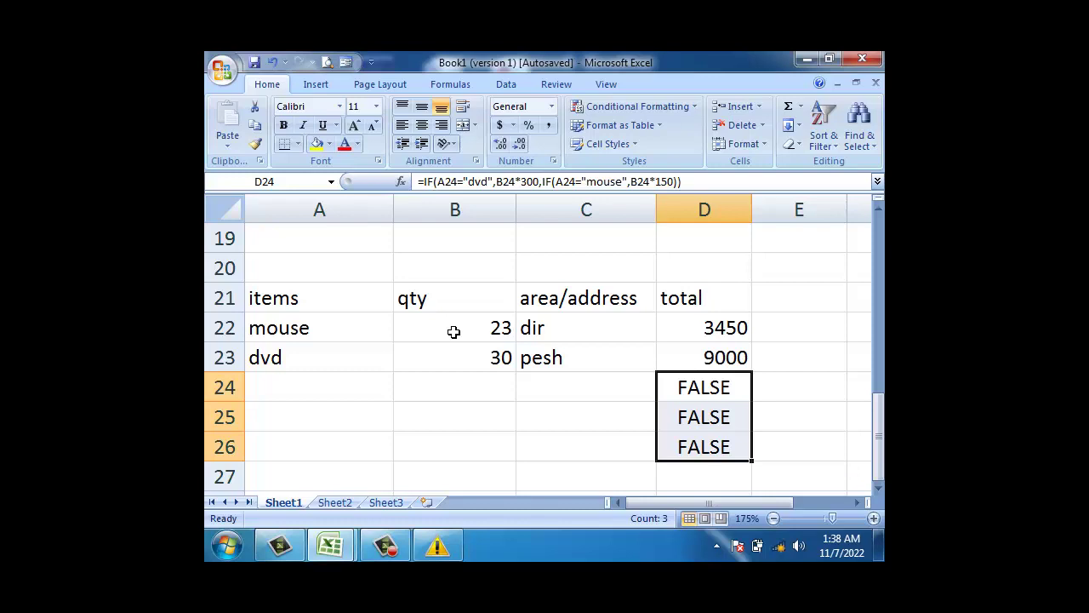
click(715, 334)
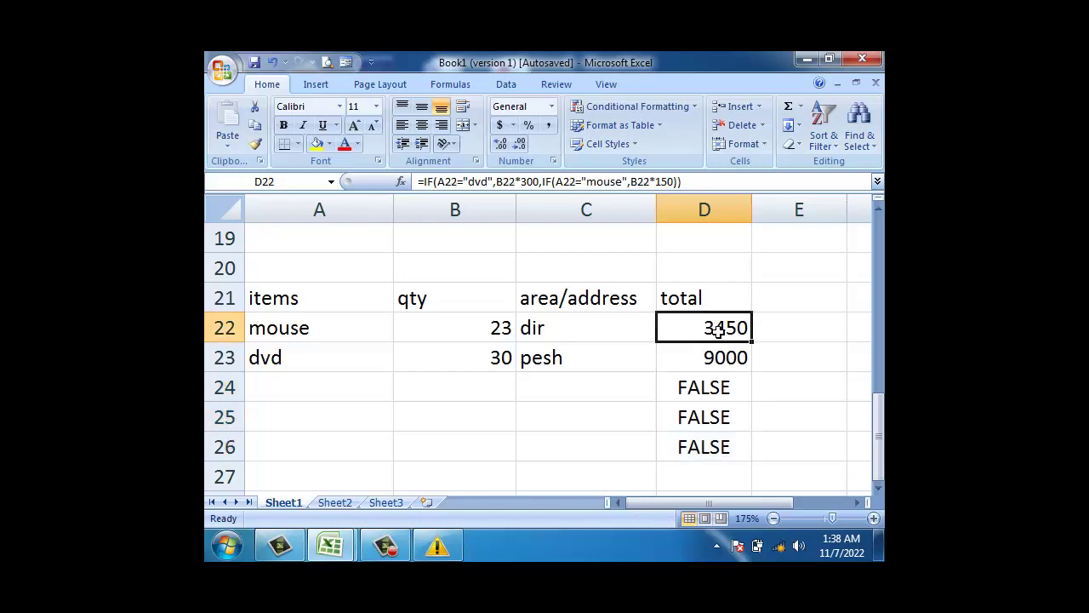
Step: Extend D22's formula with a third IF pricing "printer" at B22*6000
double_click(717, 331)
click(755, 387)
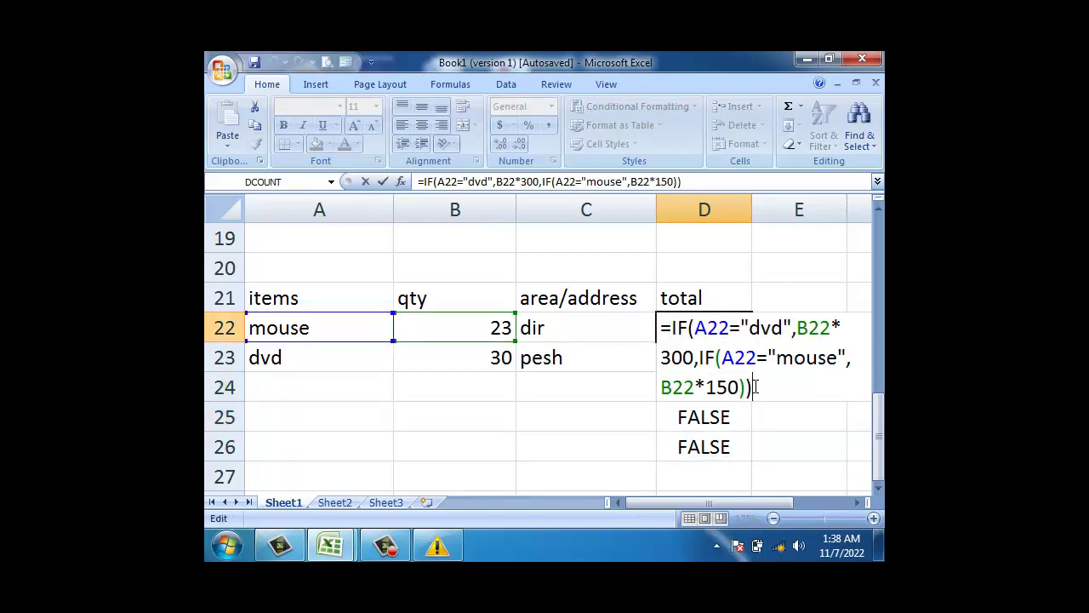
key(BackSpace)
key(BackSpace)
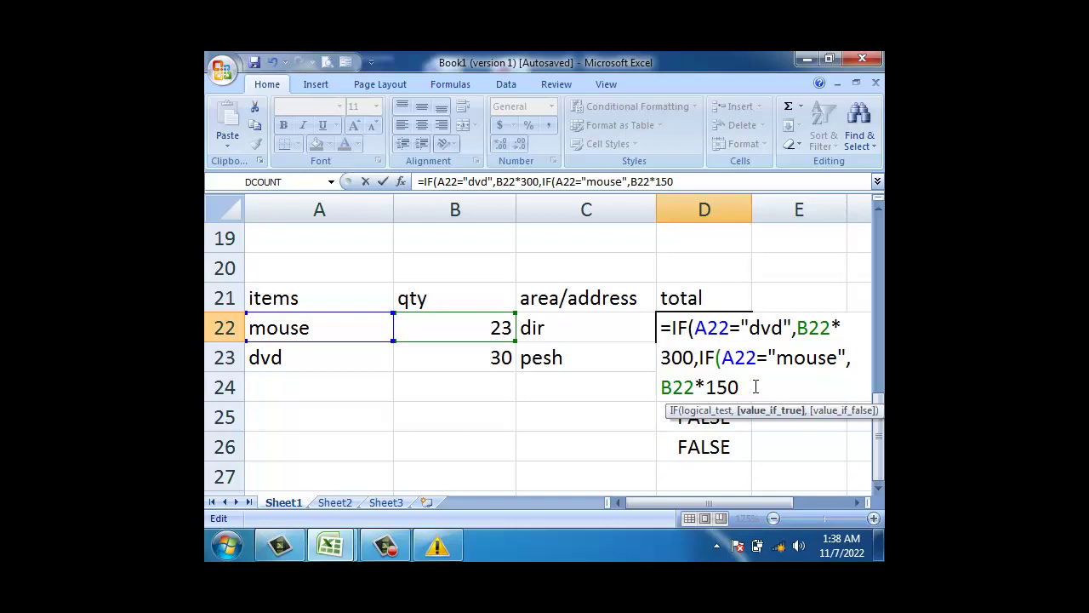
text(,if)
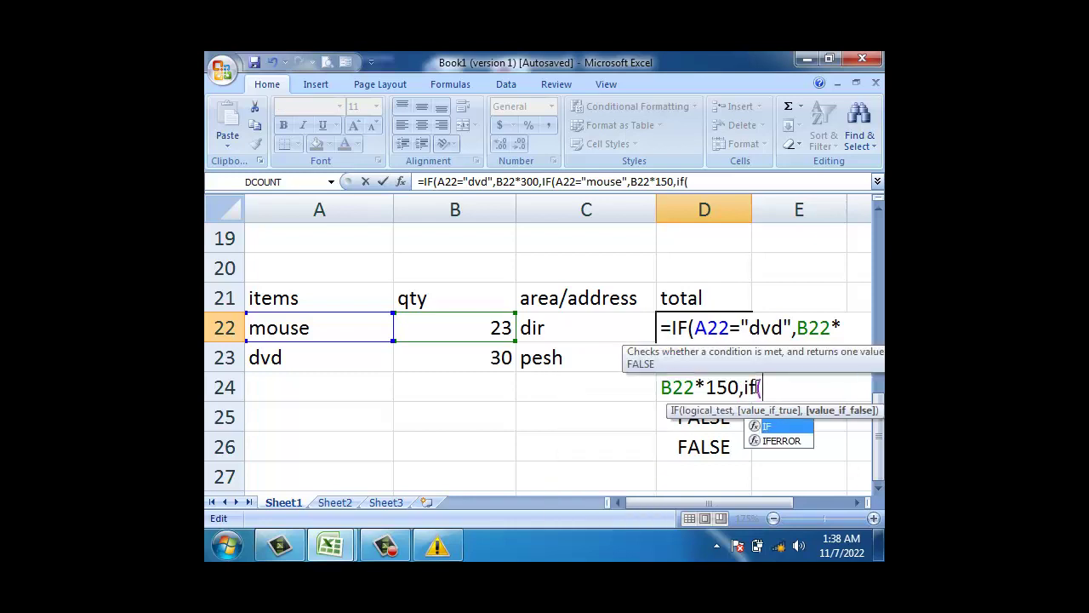
text(()
click(345, 339)
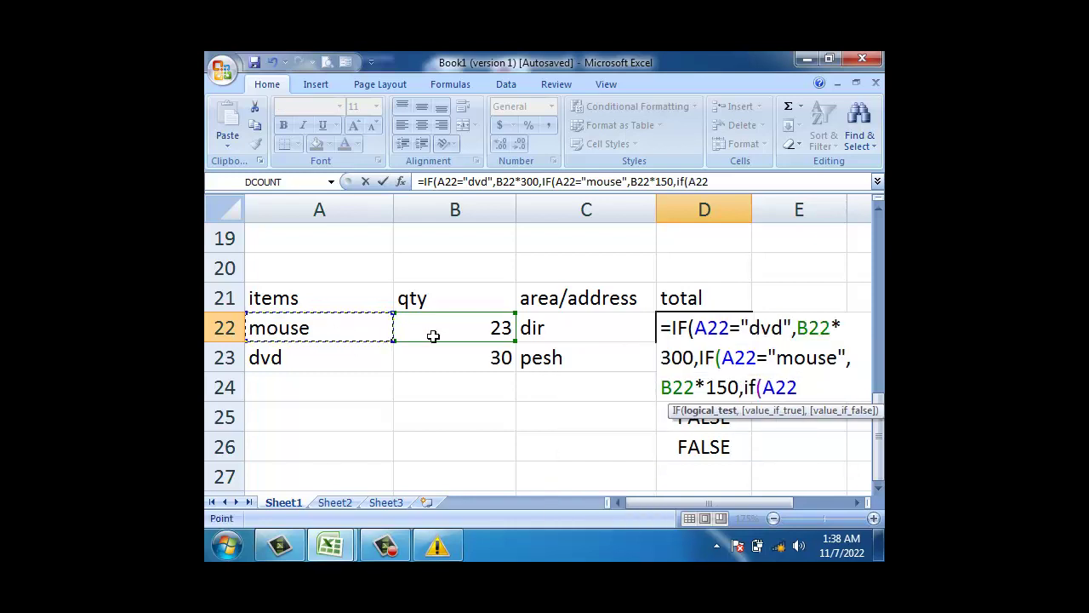
text(=")
text(printer)
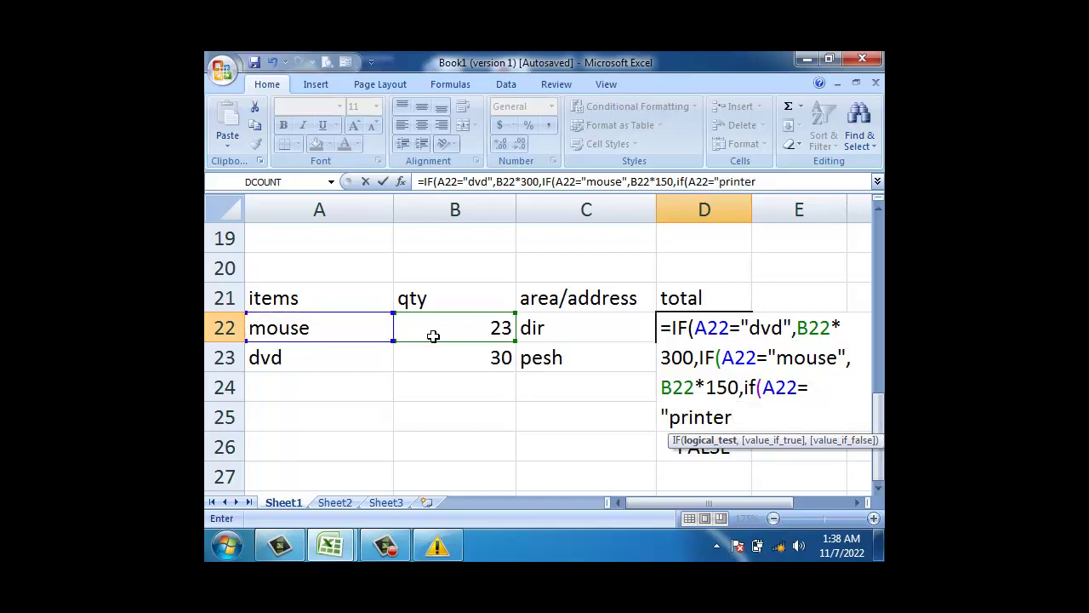
text(",)
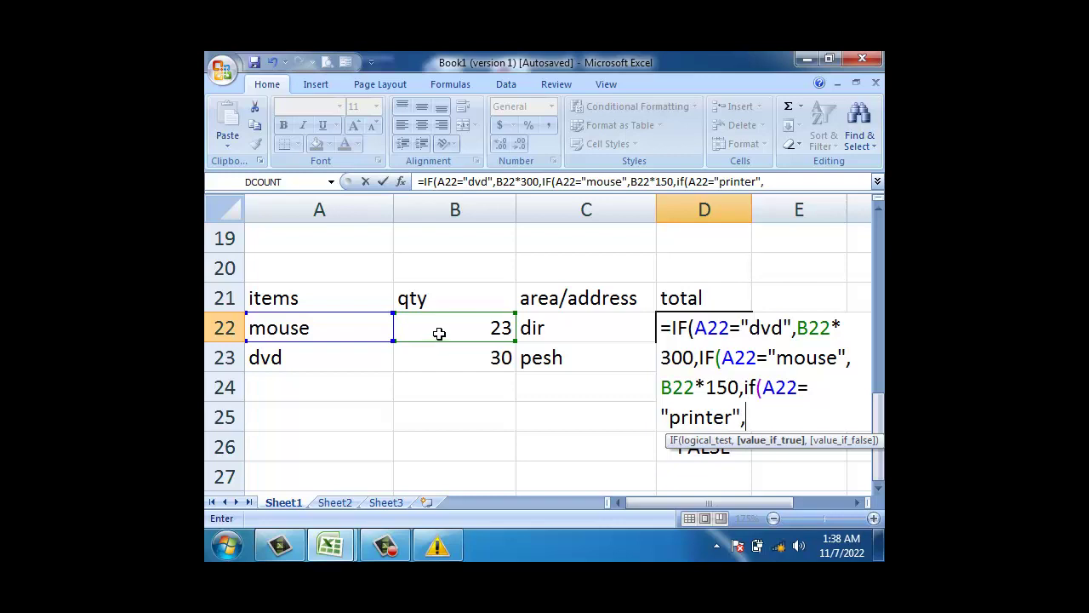
click(436, 332)
text(*)
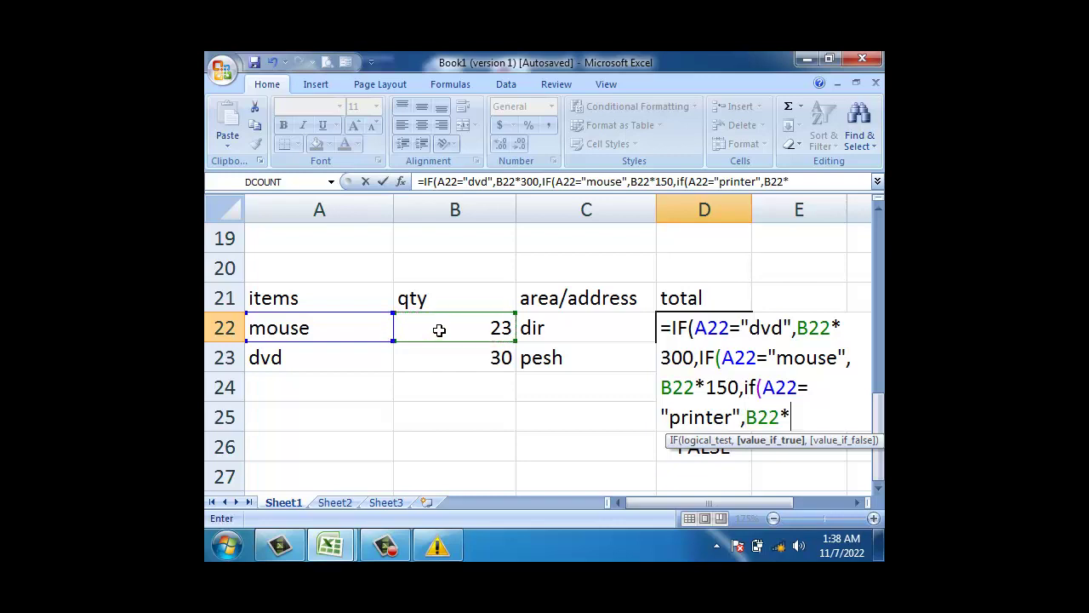
text(6000)
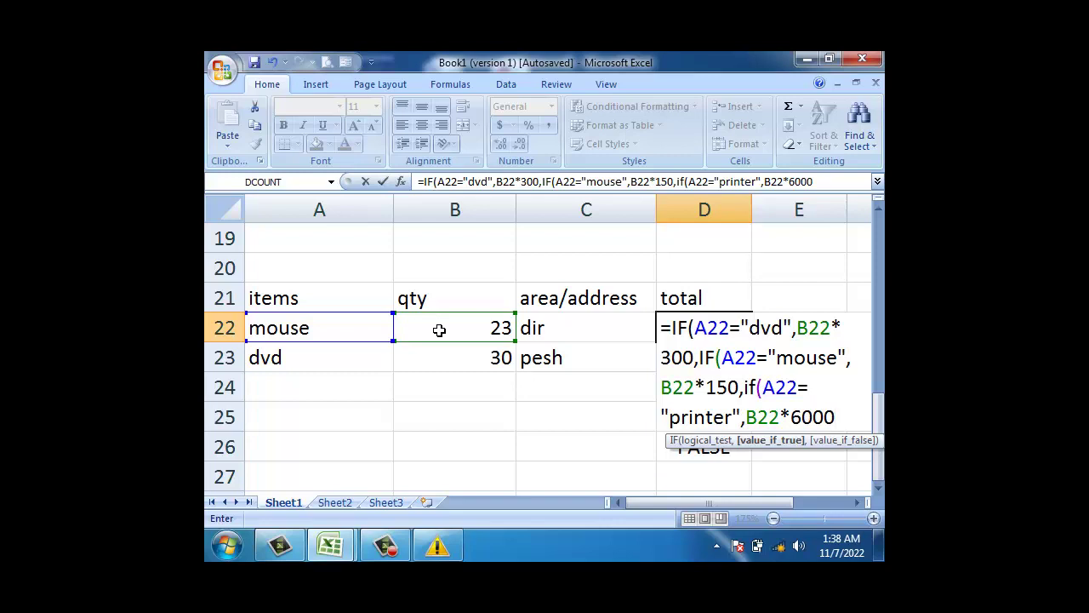
text())))
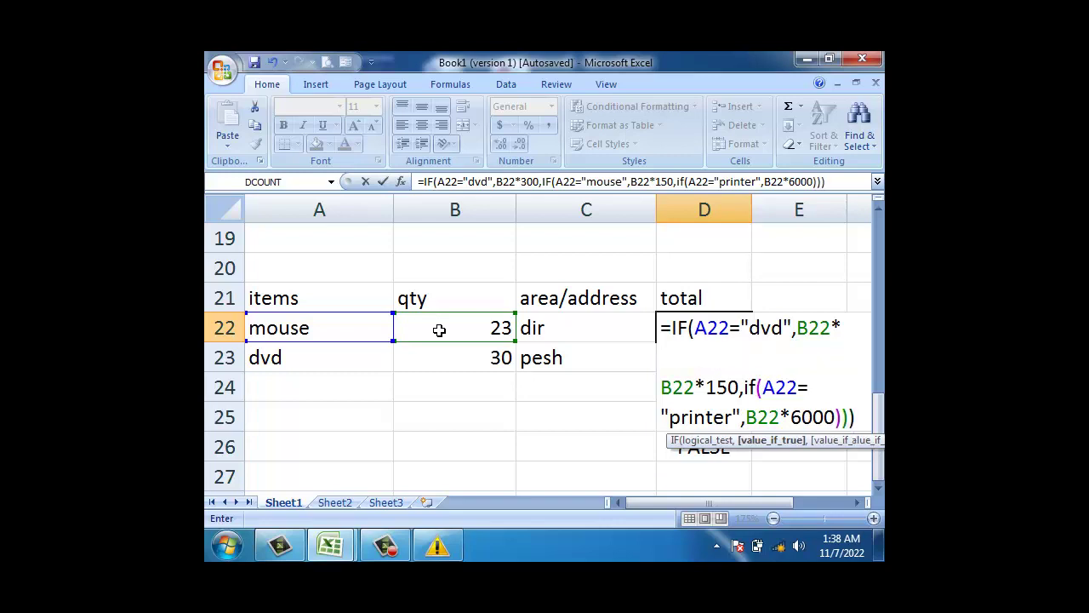
key(Return)
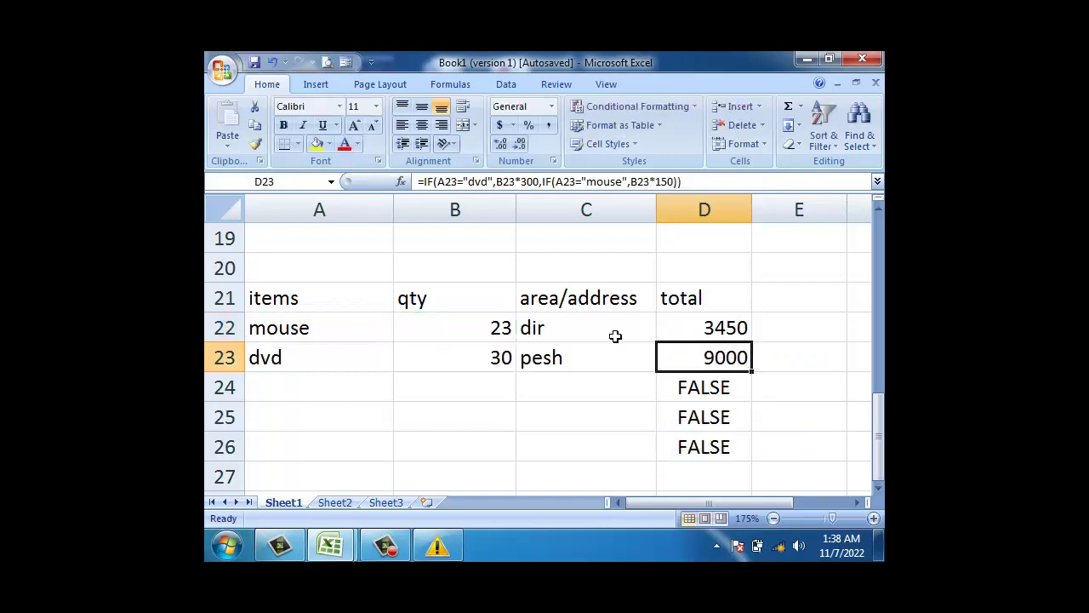
click(674, 330)
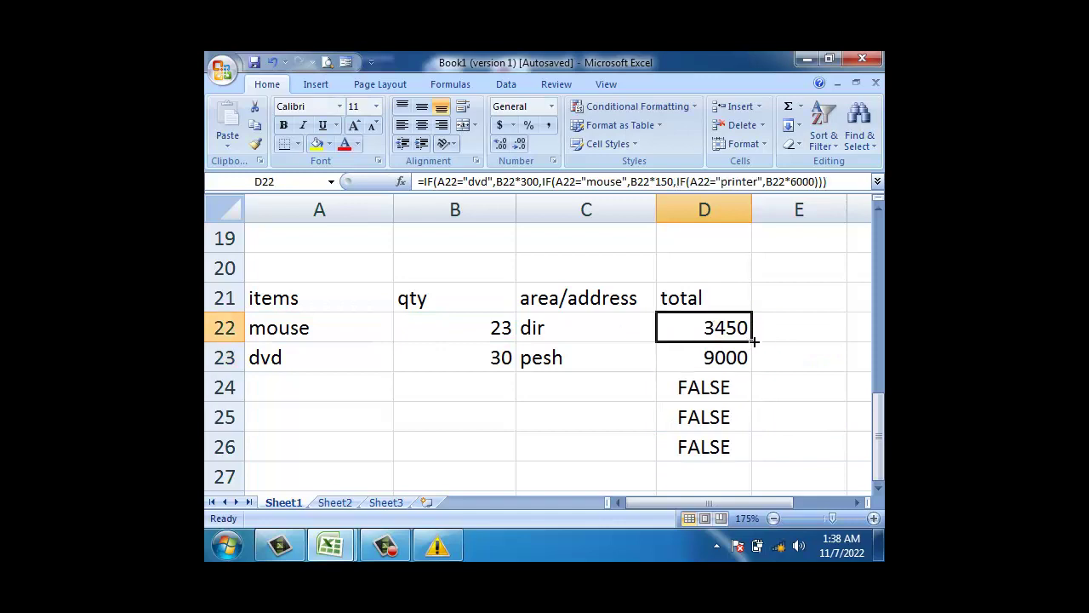
Step: Fill the updated formula to D26 and enter printer, 20, mkd in row 24
drag(748, 343, 748, 462)
click(328, 387)
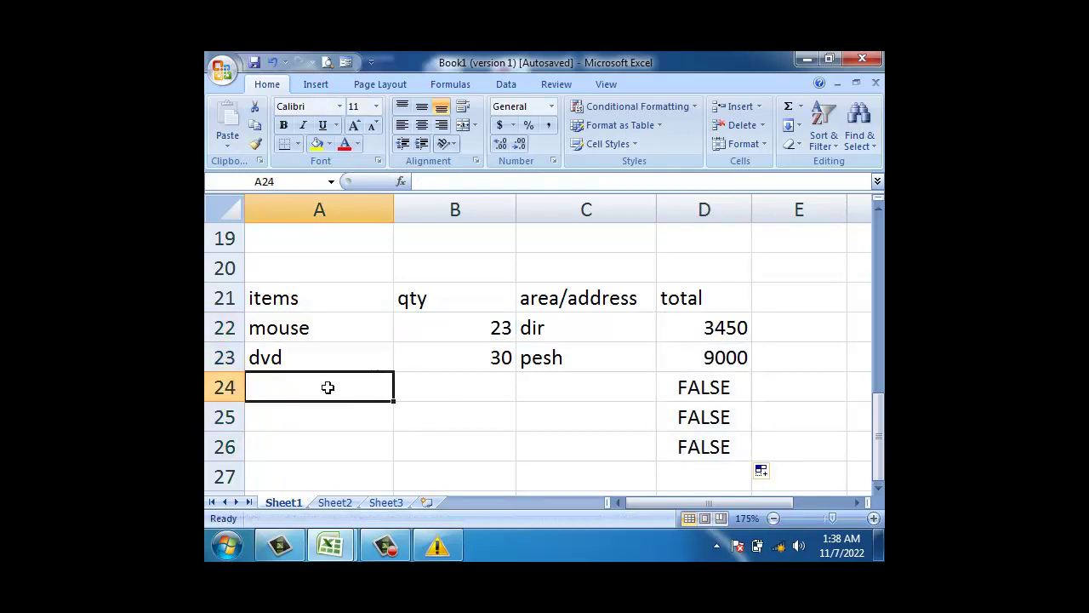
text(pr)
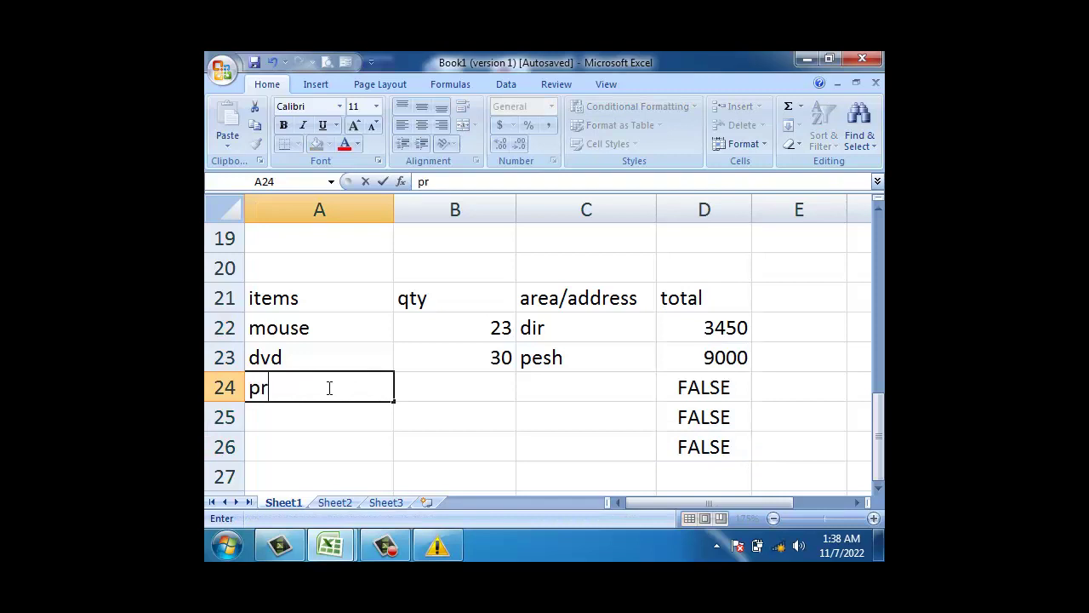
text(intre)
key(BackSpace)
key(BackSpace)
text(er)
key(Tab)
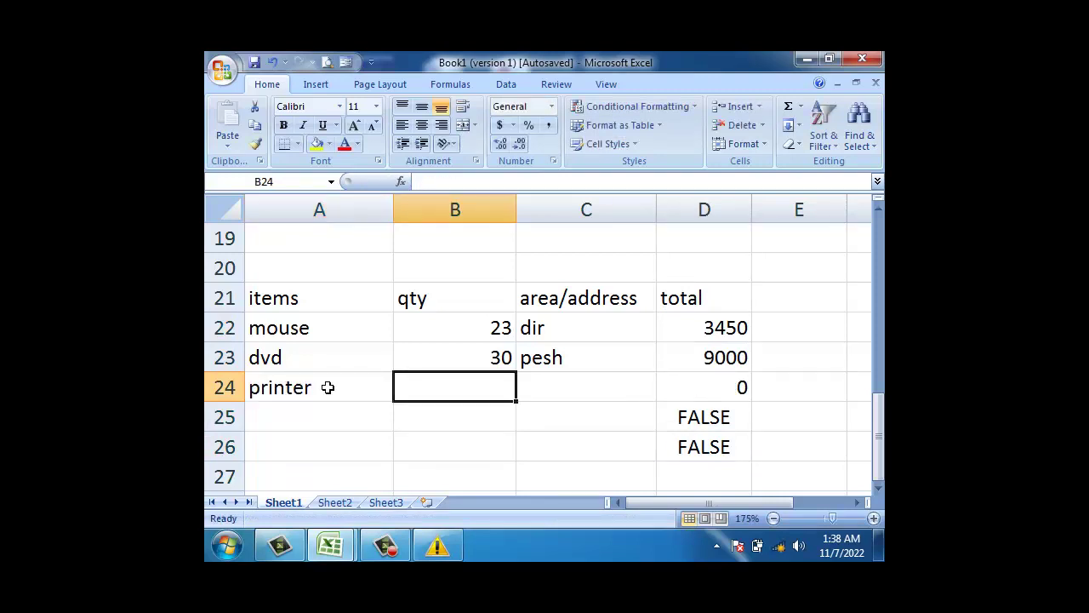
text(20)
key(Tab)
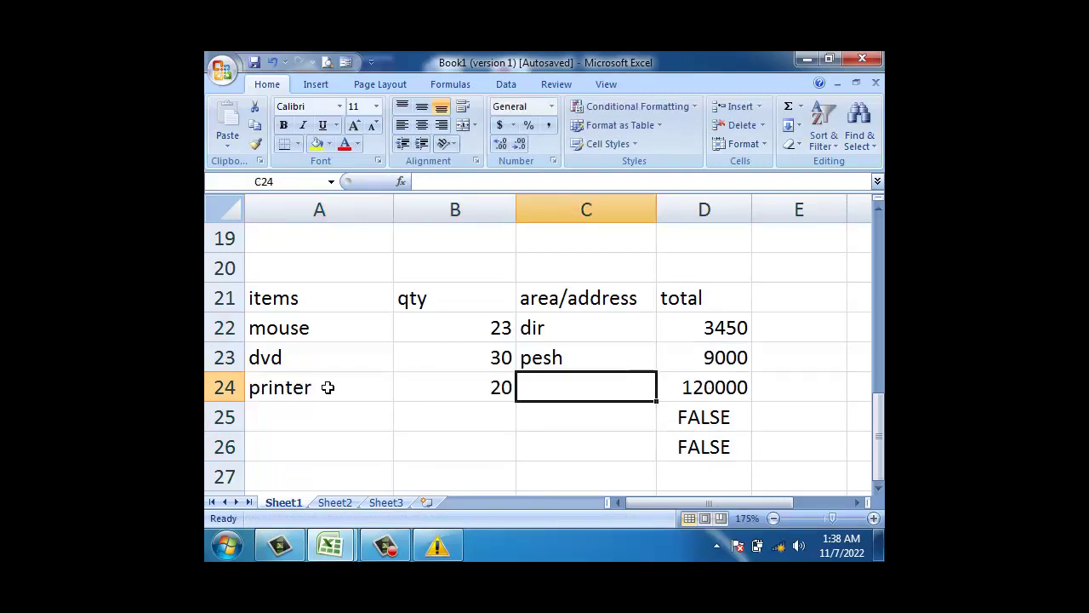
text(mkd)
key(Tab)
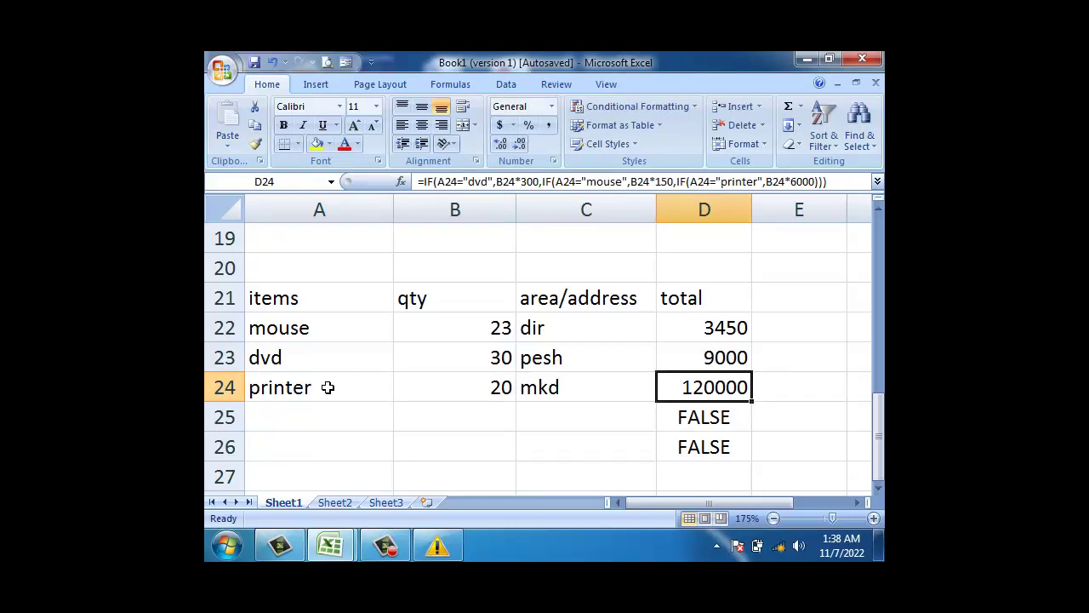
click(805, 304)
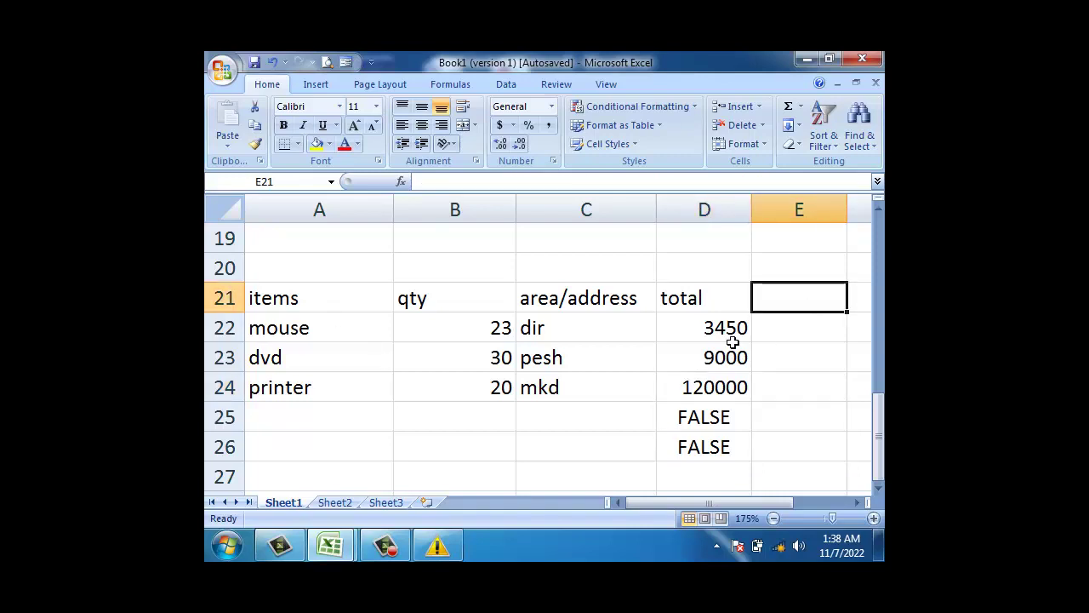
Step: Head E21 discount and fill =D22*5/100 down from E22 to E26
text(d)
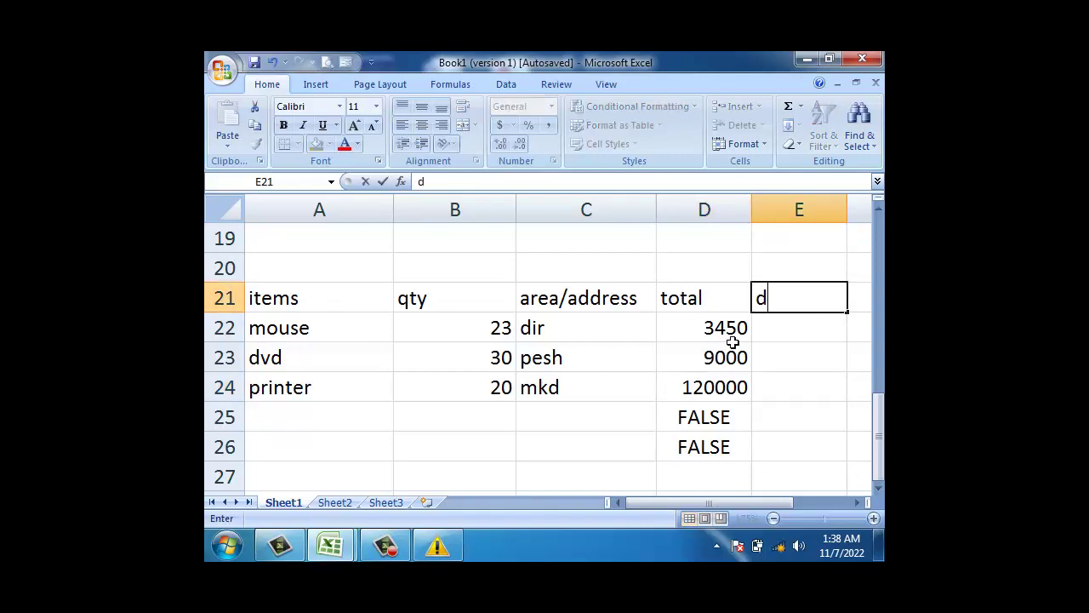
text(iscount)
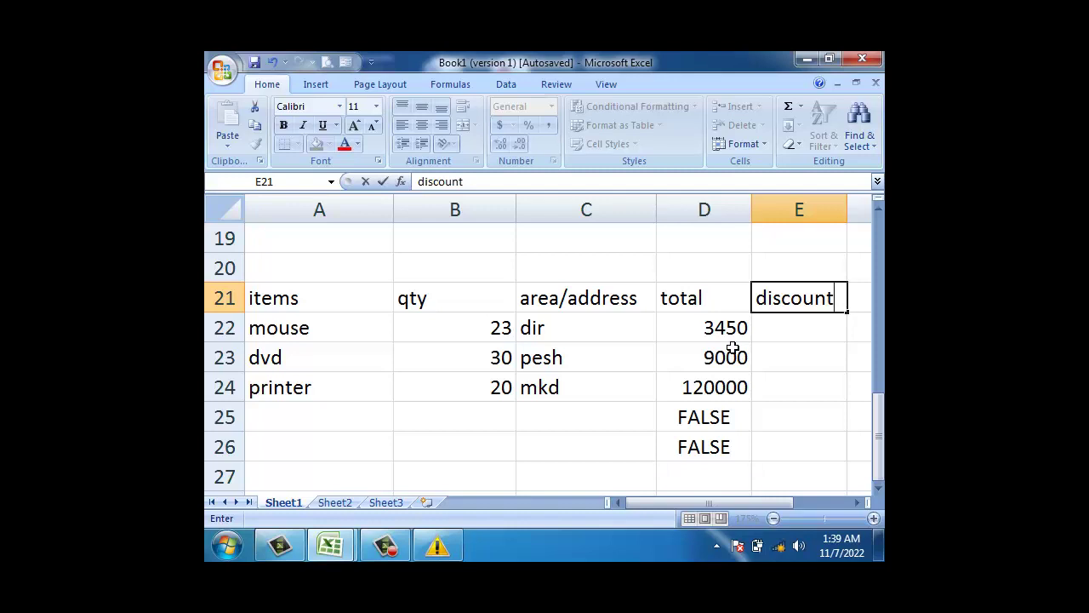
key(Return)
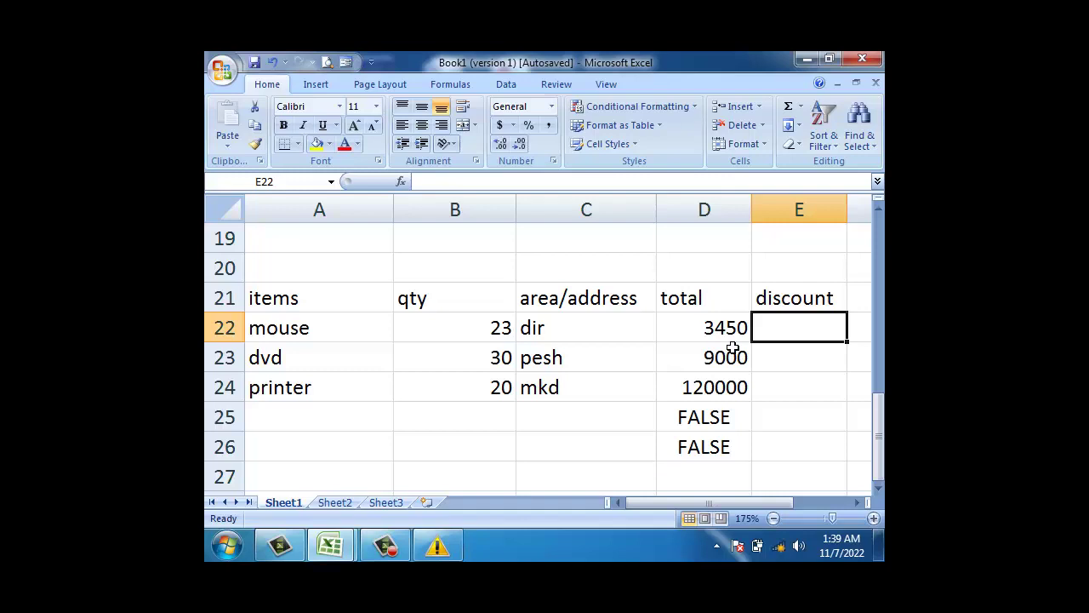
text(=)
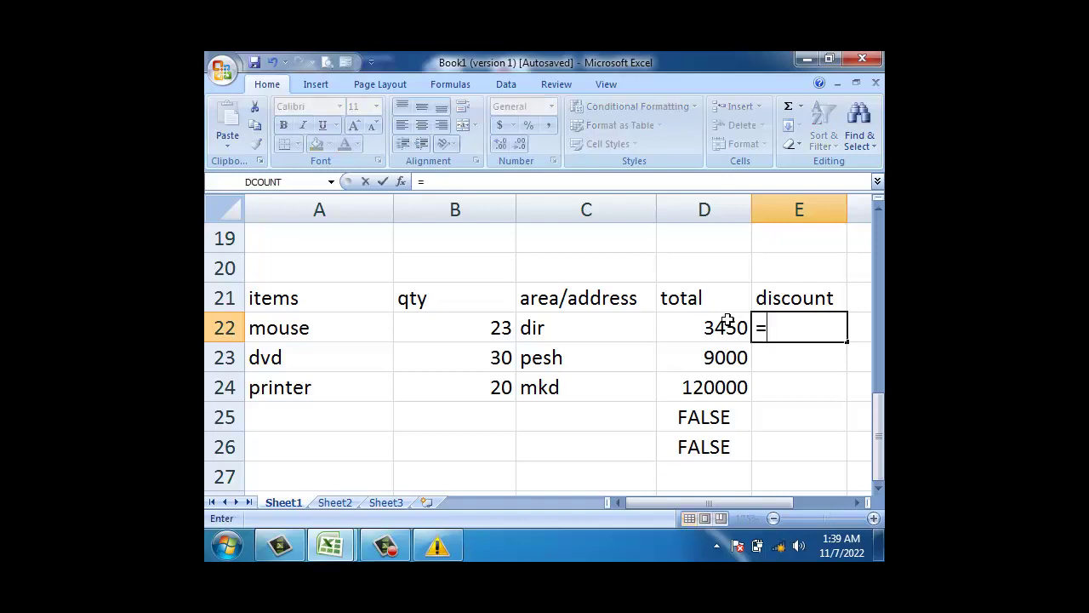
click(715, 330)
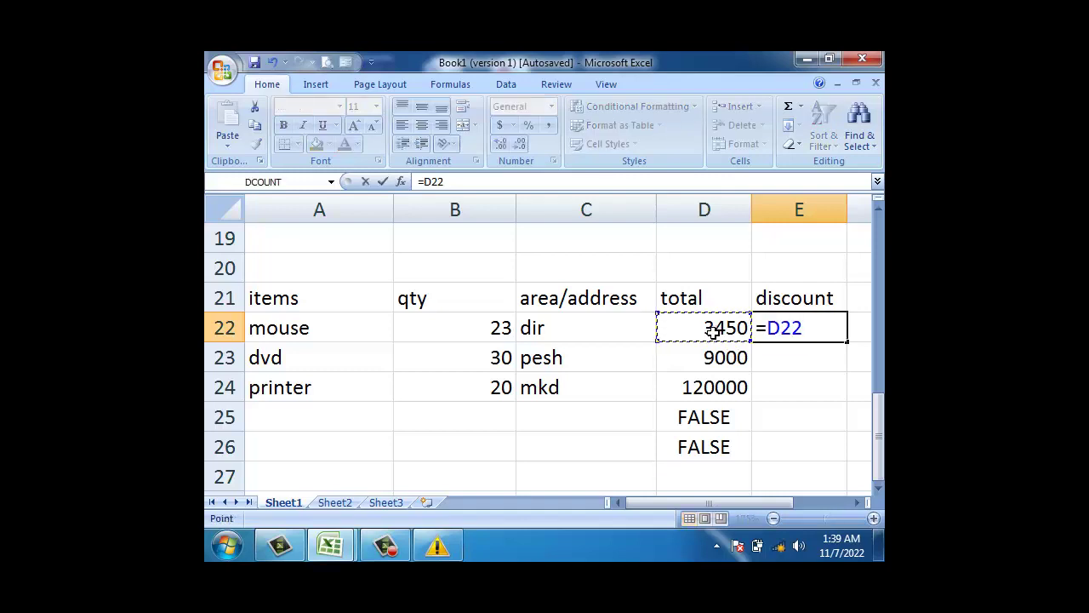
text(*5)
text(/1)
text(00)
key(Return)
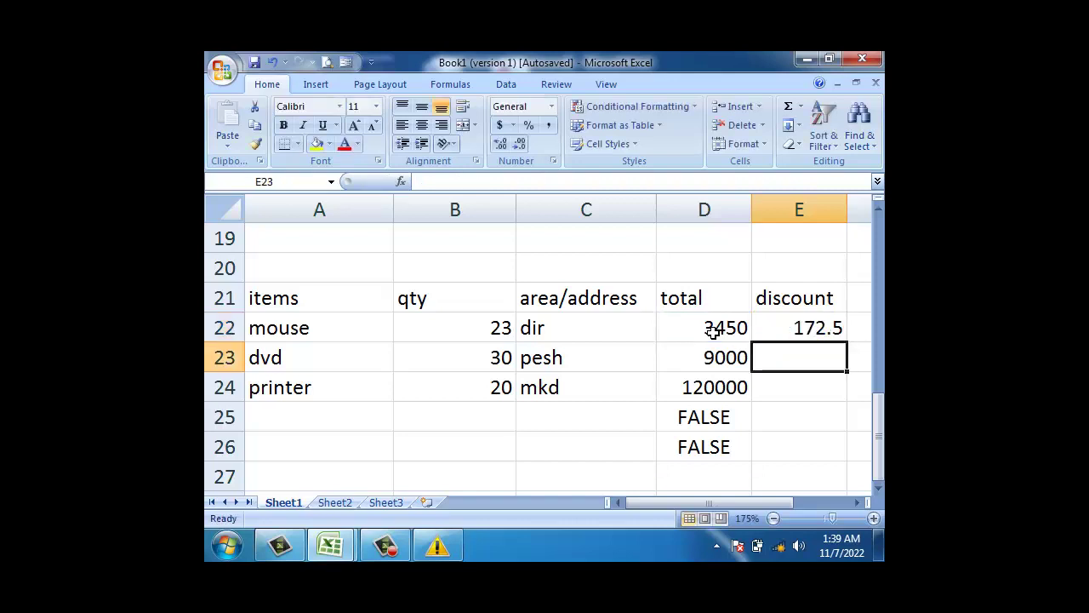
click(817, 327)
drag(847, 341, 853, 460)
click(804, 358)
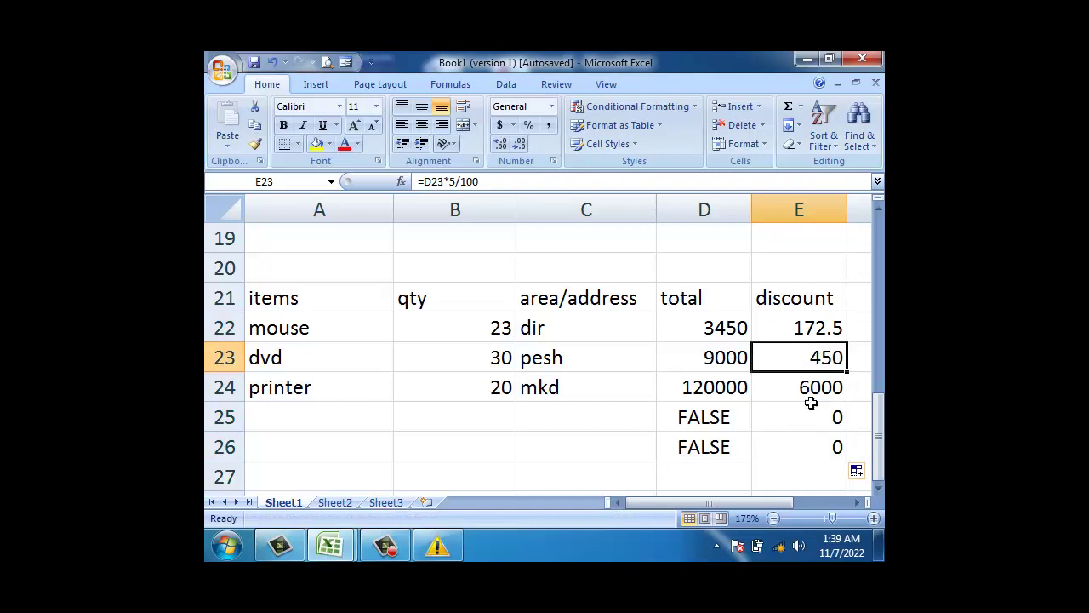
click(808, 391)
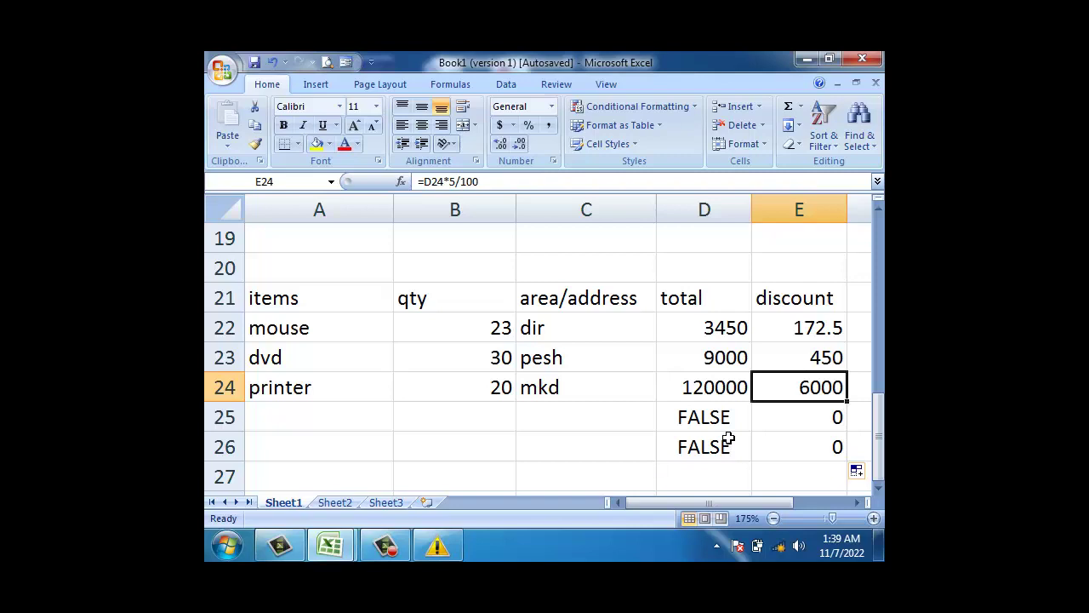
Step: Type the headers area, goods, price, swat and dir across A28:E28
scroll(357, 471, down, 1)
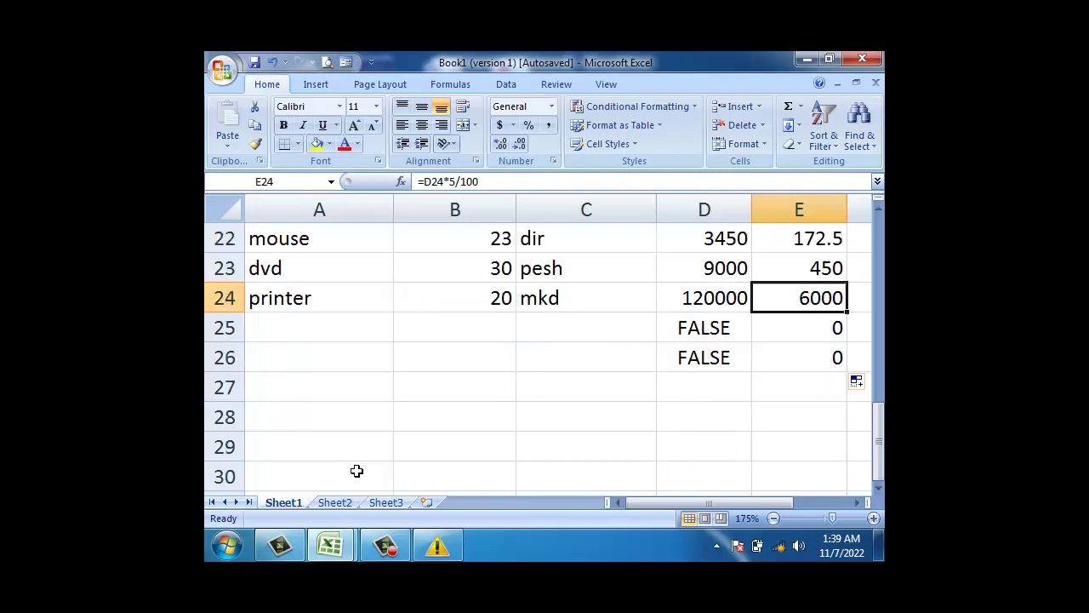
click(293, 416)
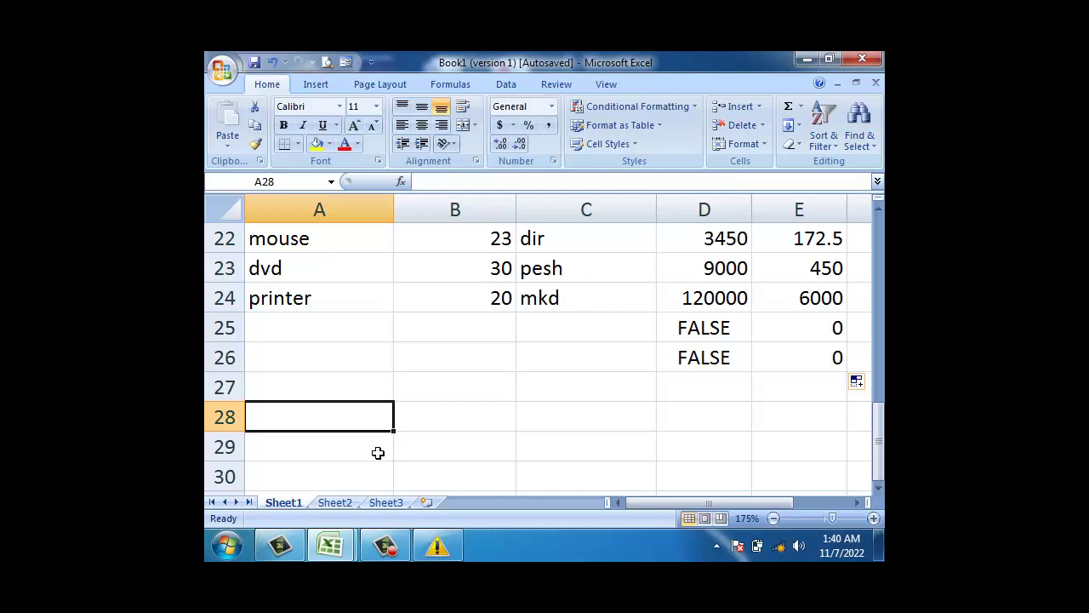
text(area)
key(Tab)
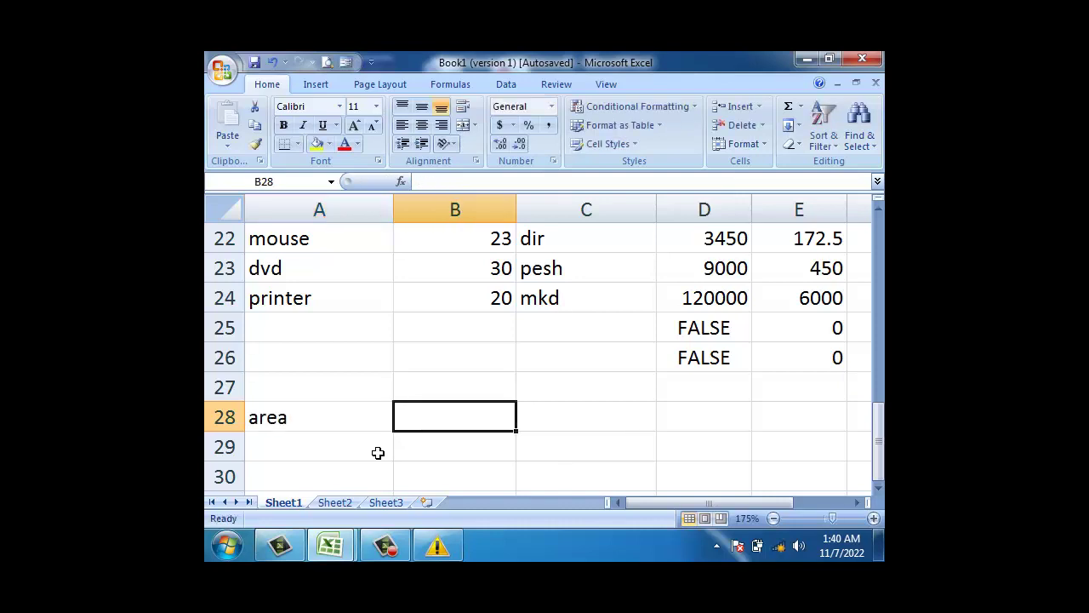
text(goods)
key(Tab)
text(price)
key(Tab)
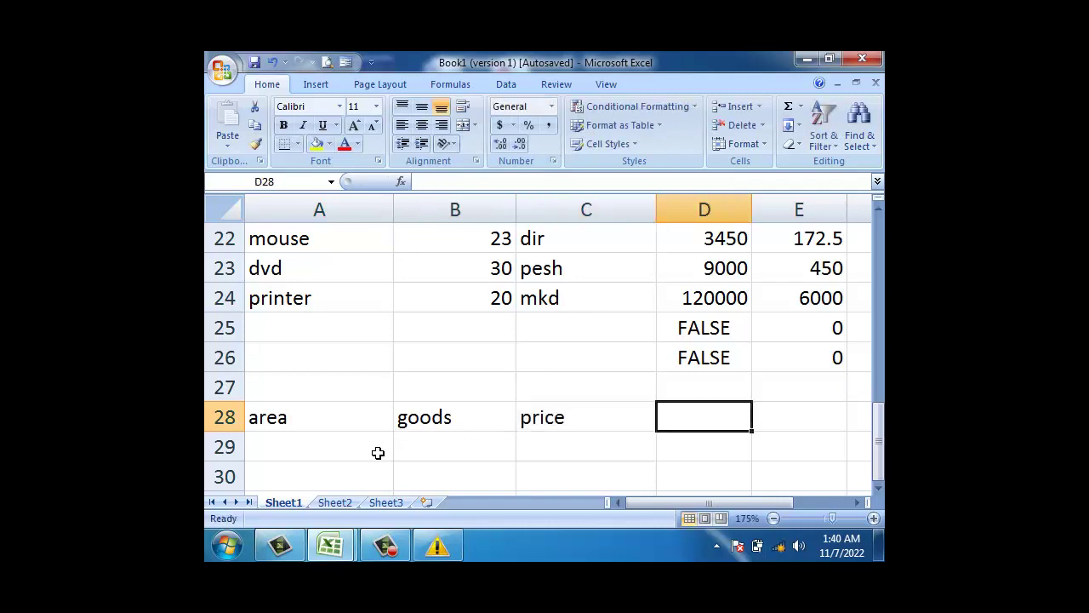
text(swat)
key(Tab)
text(dir)
key(Tab)
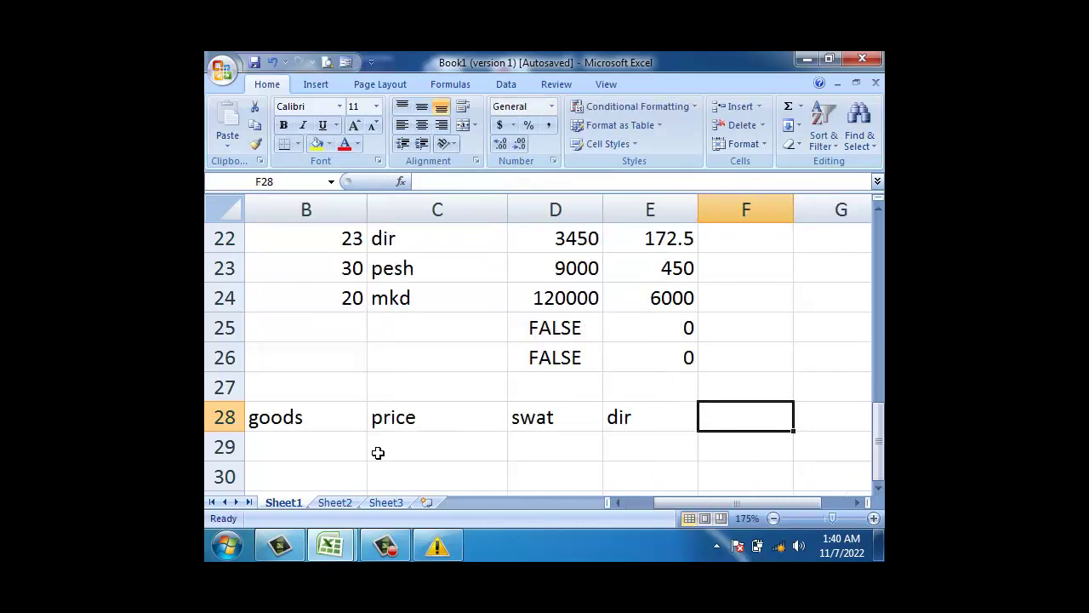
Step: Scroll down and select cell D29 under the swat header
ctrl+scroll(522, 417, down, 1)
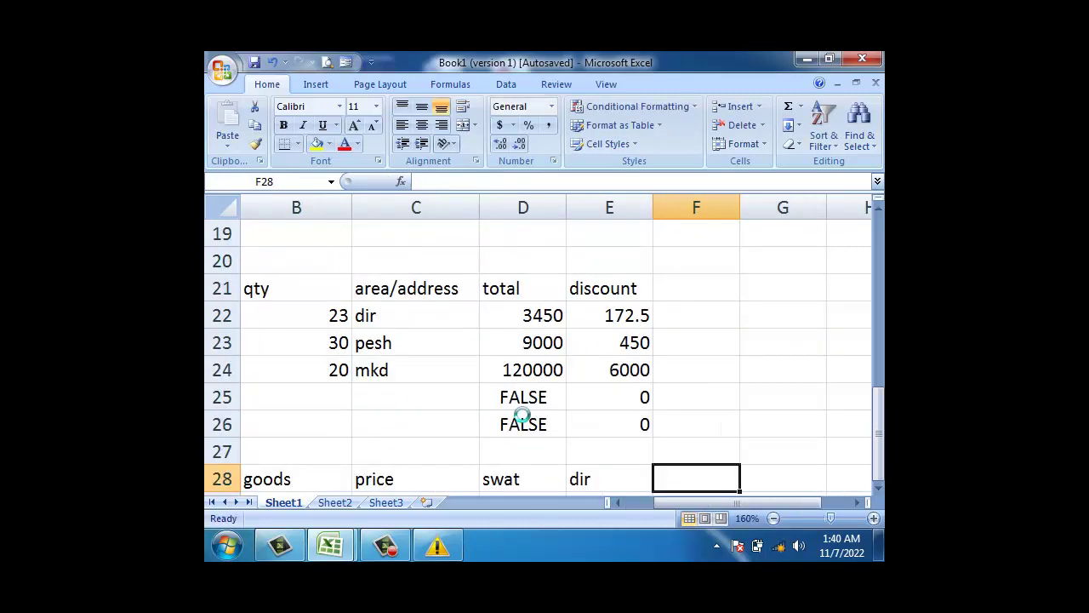
ctrl+scroll(523, 418, down, 1)
scroll(544, 434, down, 1)
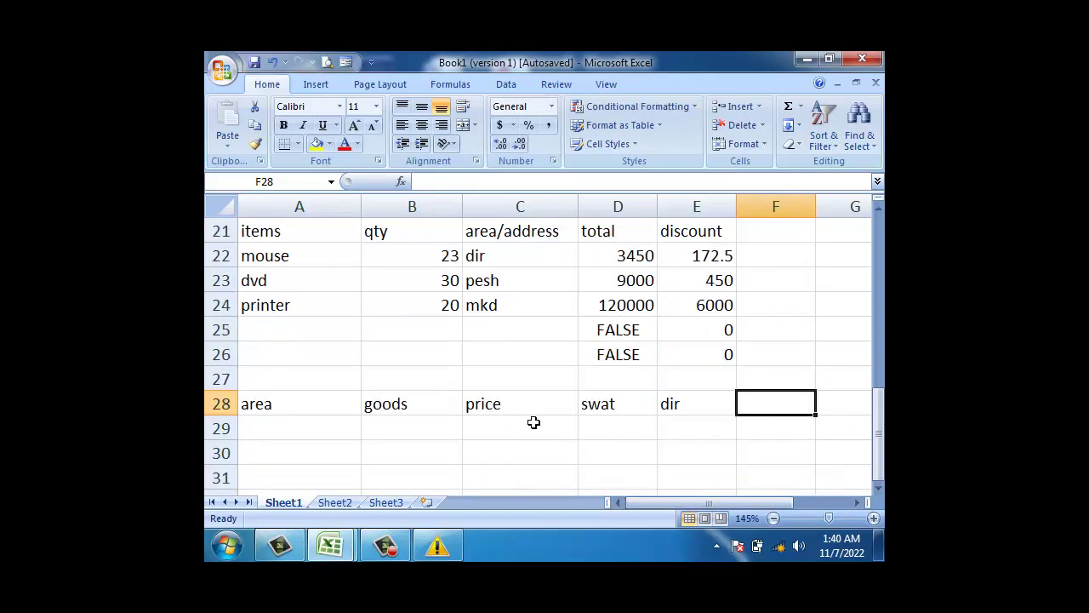
scroll(527, 423, down, 1)
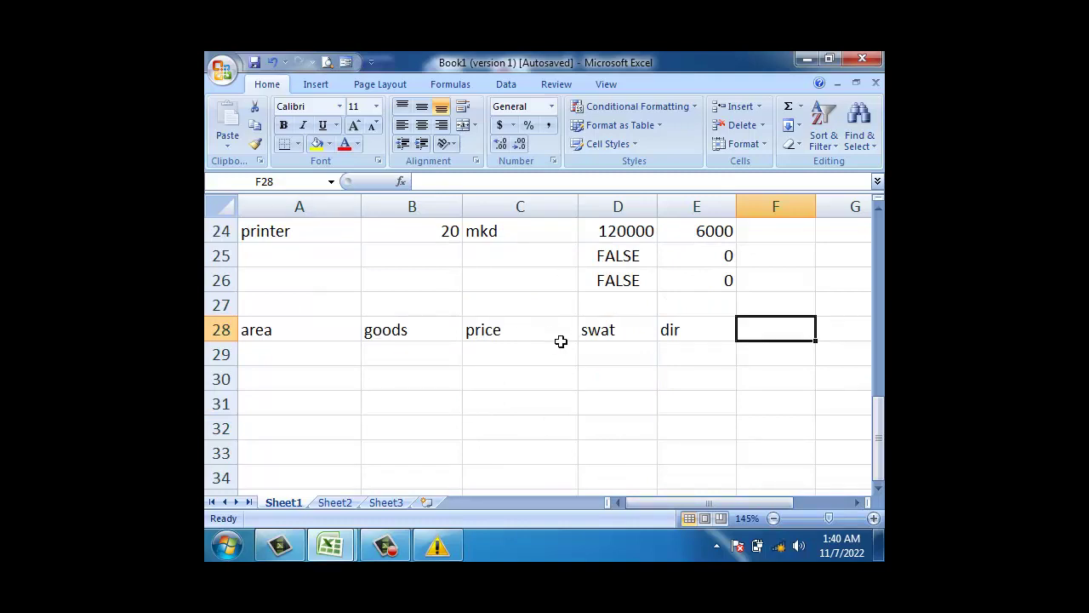
click(602, 354)
Step: Point out the goods and area columns, then select D29 for the swat total
click(382, 349)
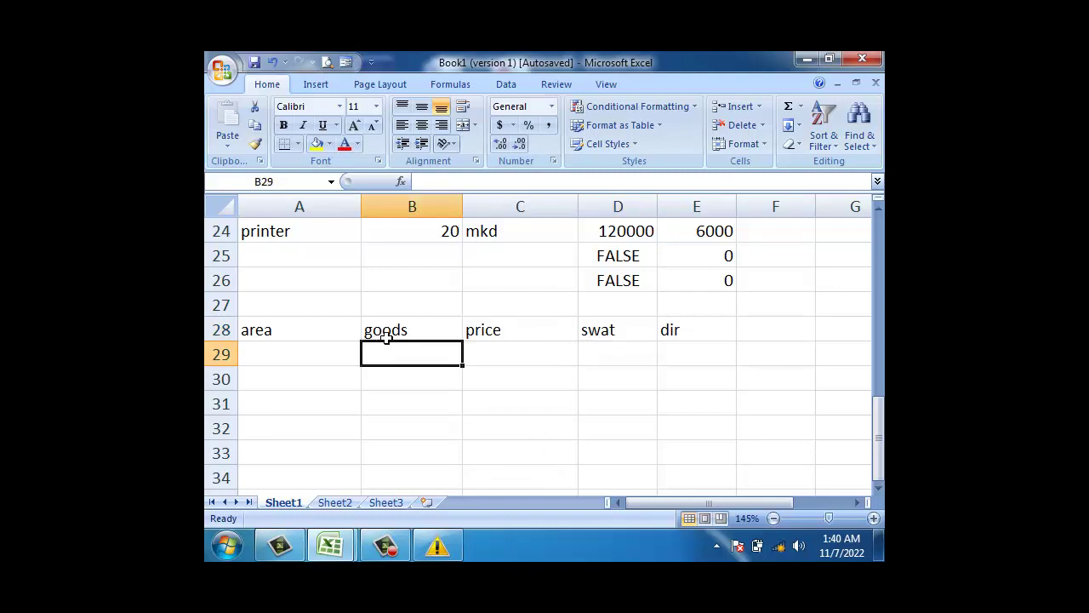
click(384, 332)
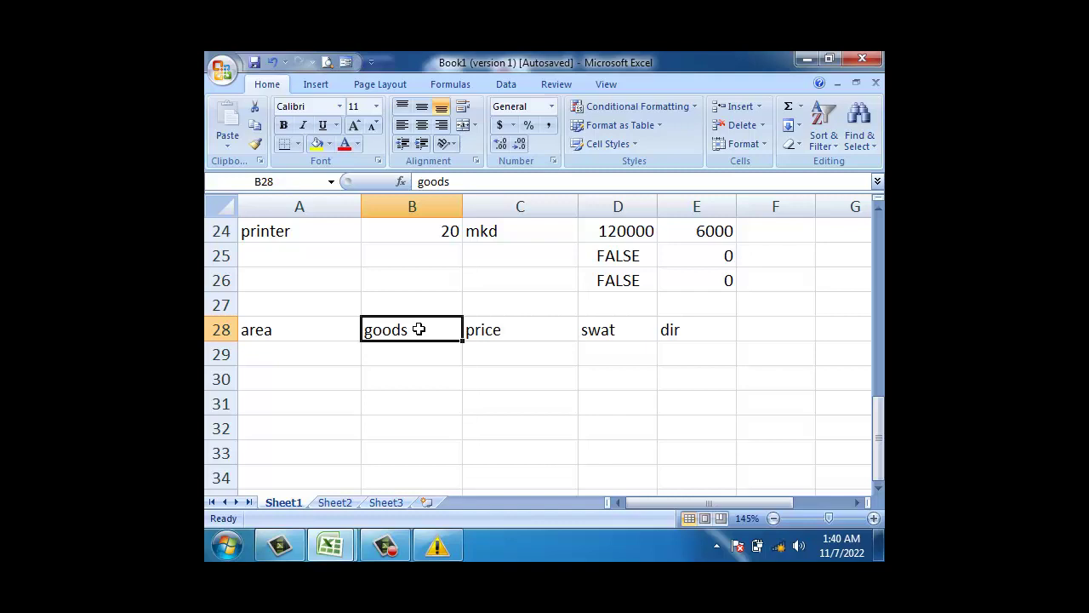
click(260, 353)
click(408, 348)
click(542, 352)
click(598, 352)
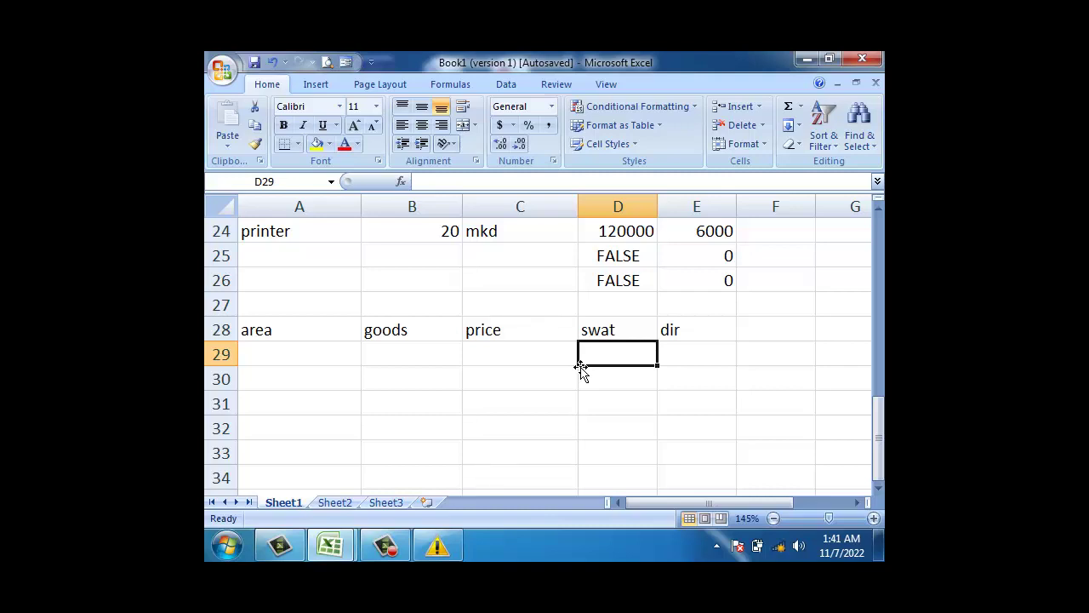
Step: Enter =SUMIF(A29:A34,"swat",C29:C34) in D29, selecting both ranges with the mouse
text(=)
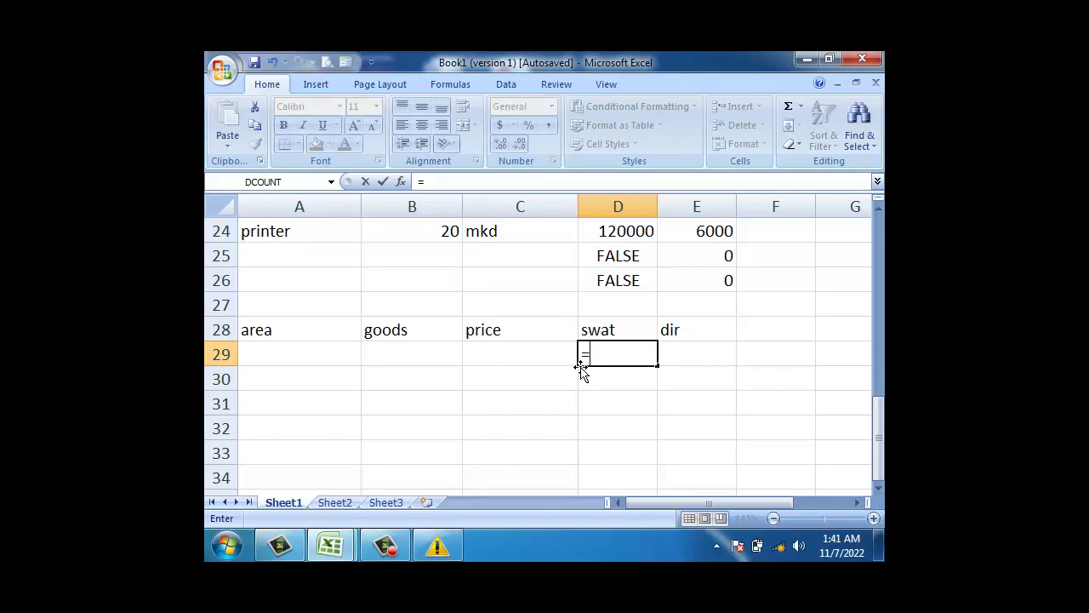
text(sumif)
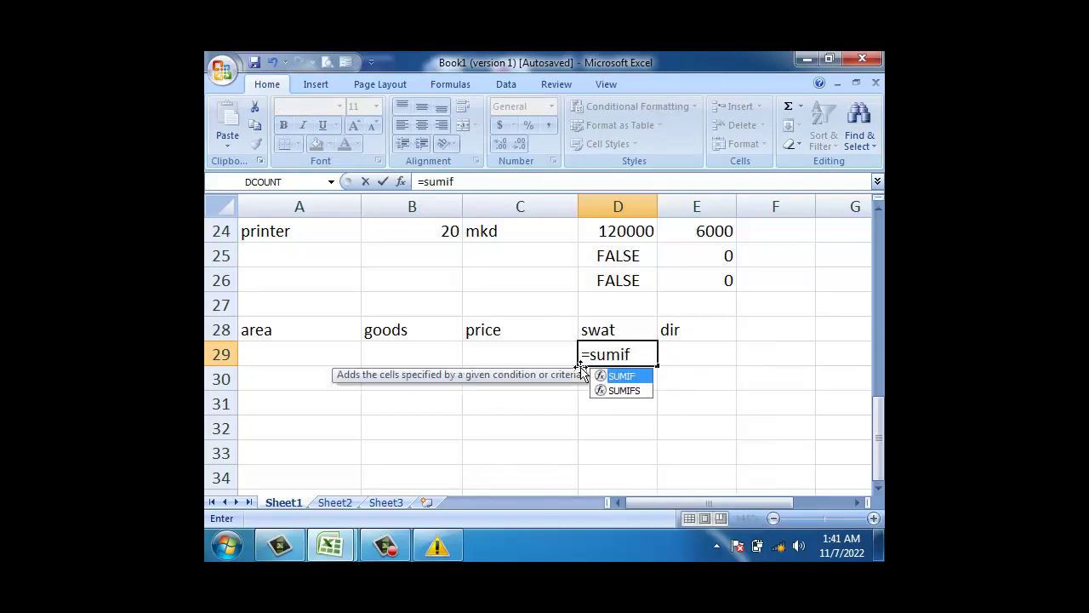
text(()
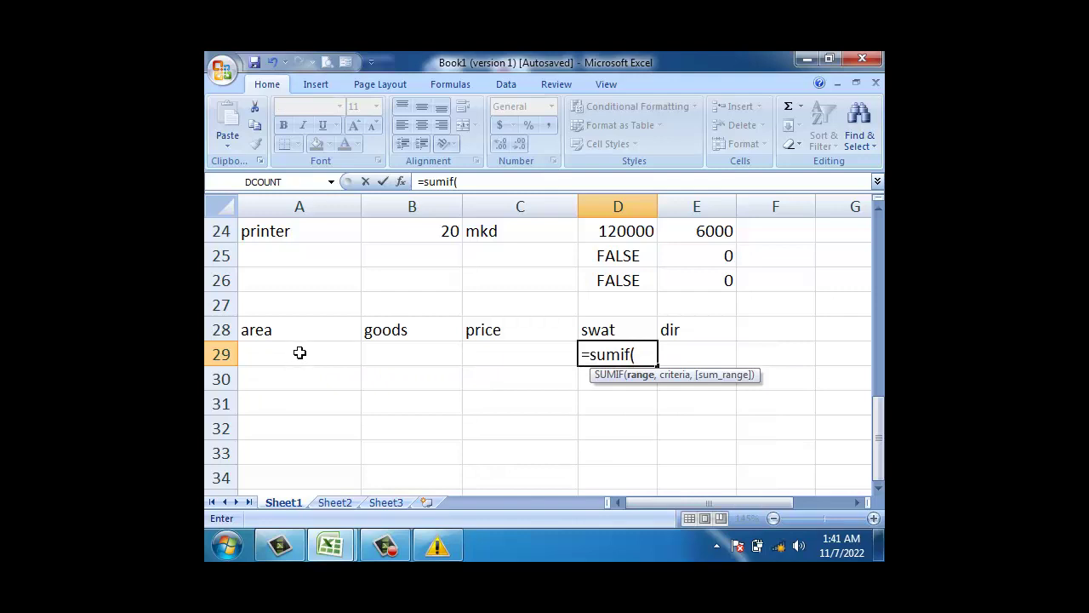
drag(297, 355, 310, 469)
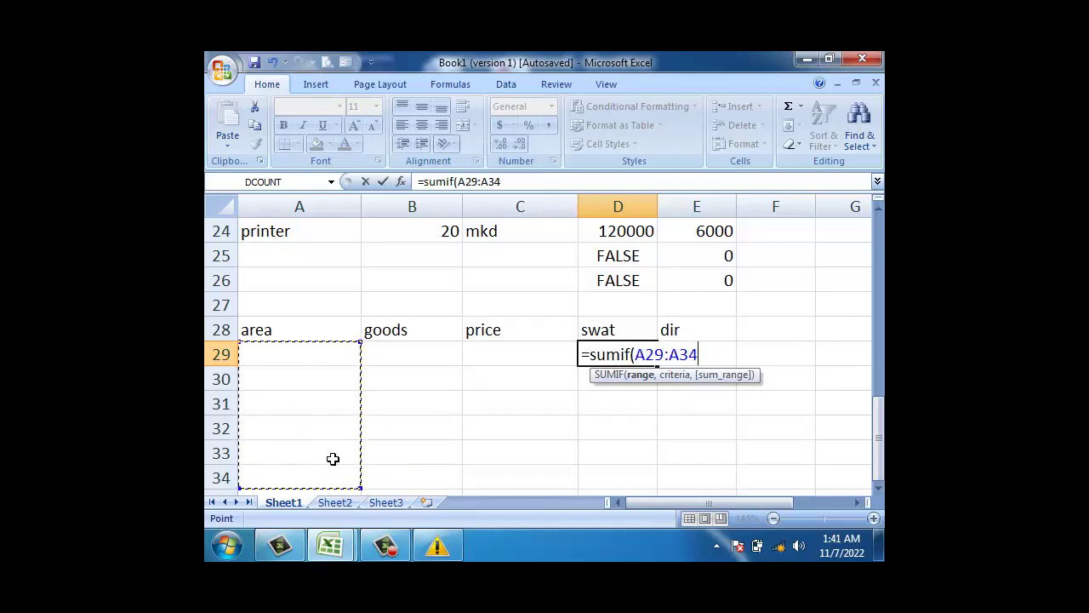
text(,)
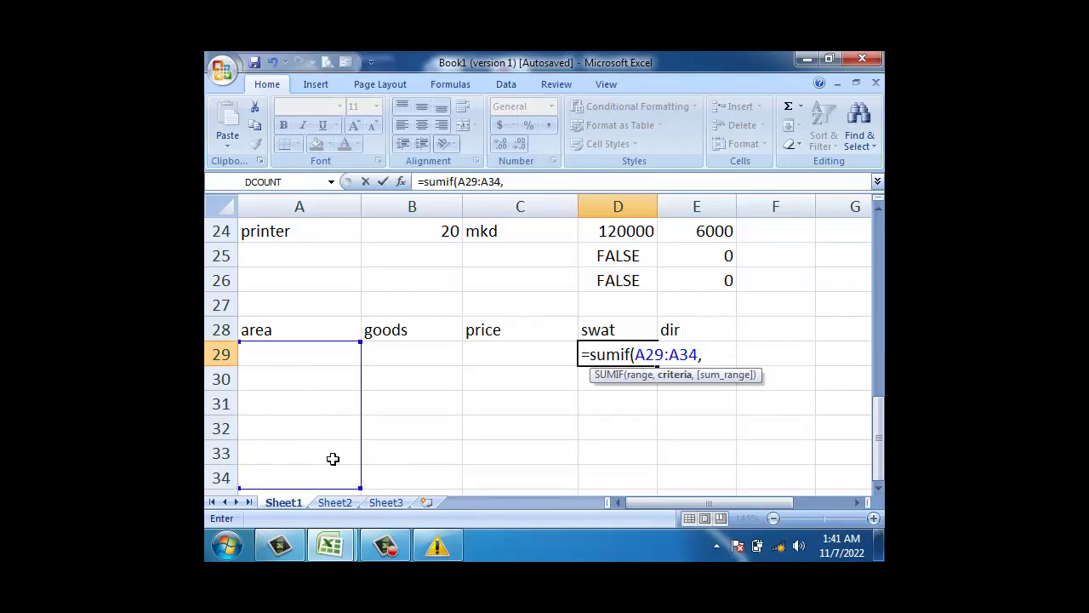
text("swat)
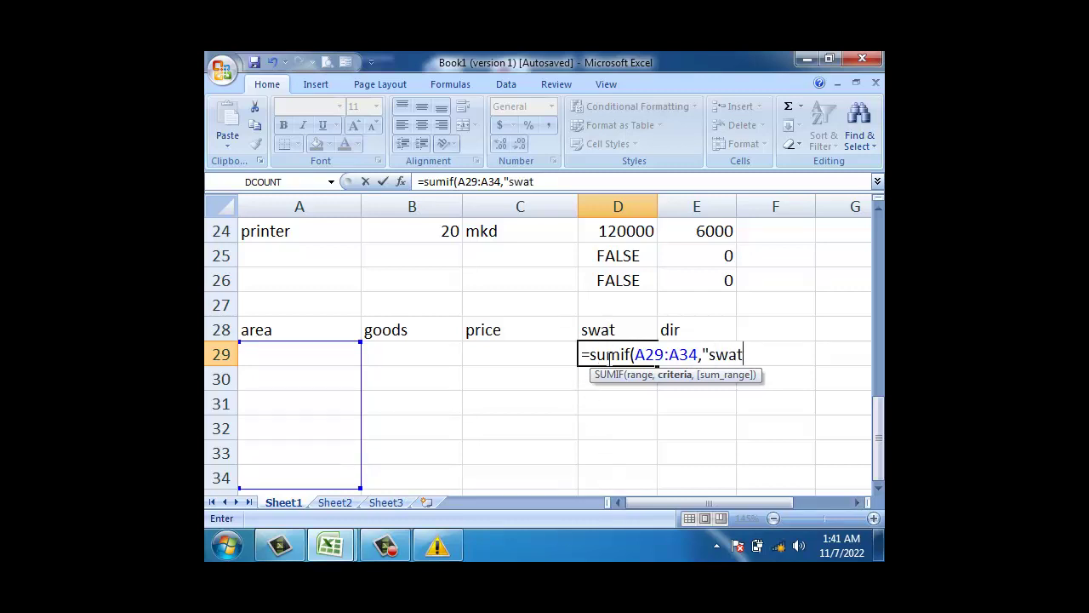
text(",)
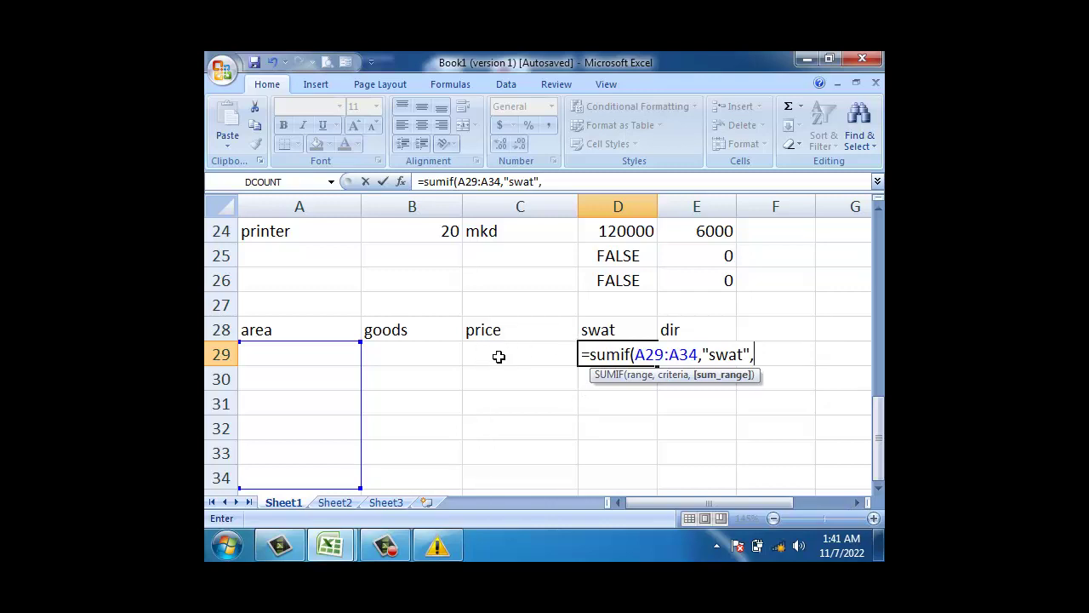
drag(488, 351, 492, 475)
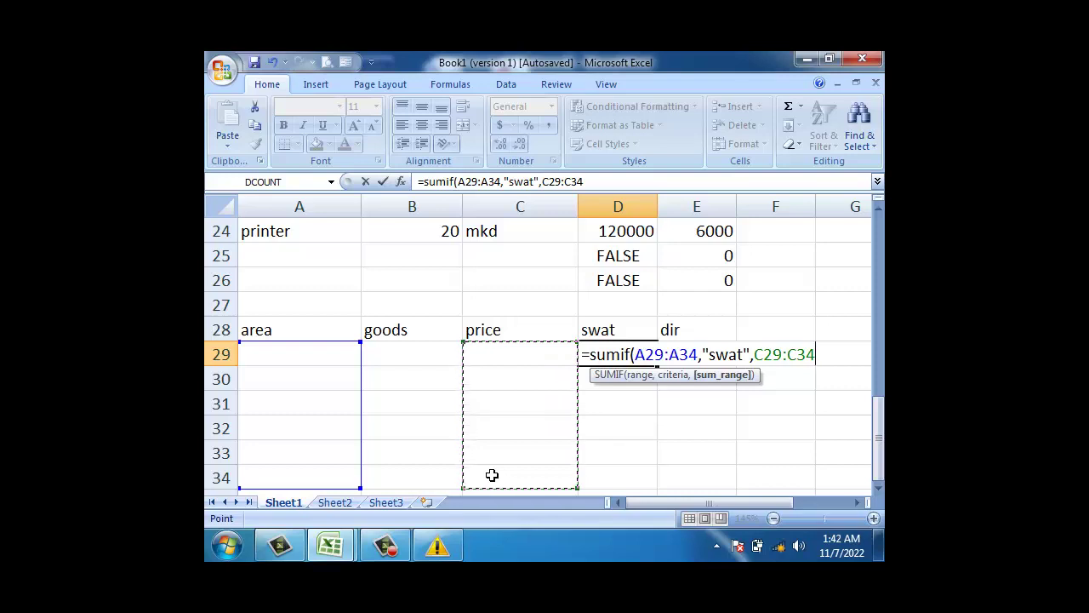
text())
key(Return)
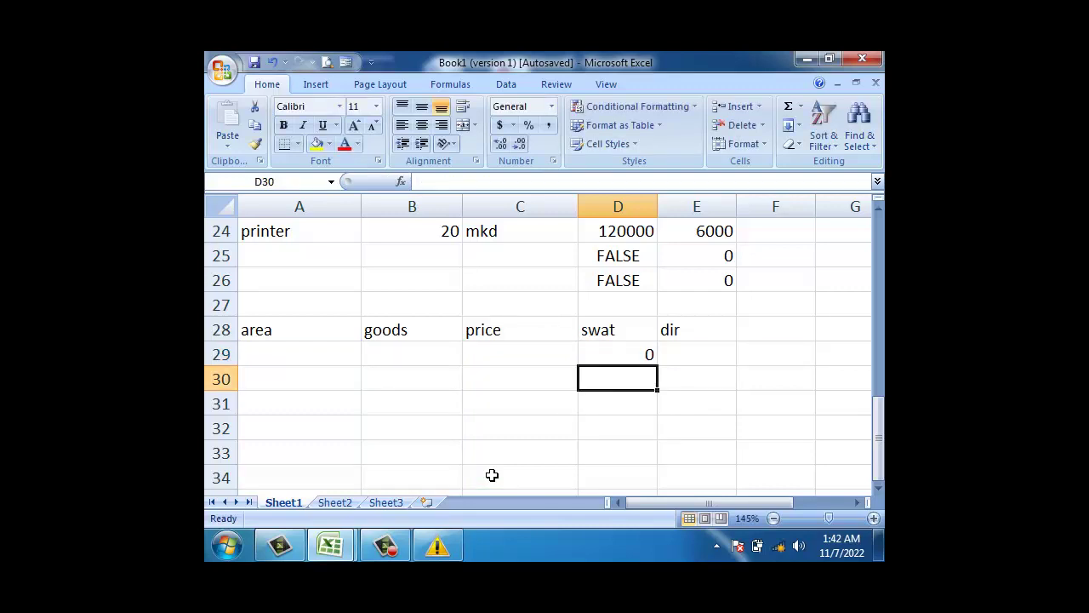
Step: Enter =SUMIF(A29:A34,"dir",C29:C34) in E29 to total prices for area dir
click(690, 353)
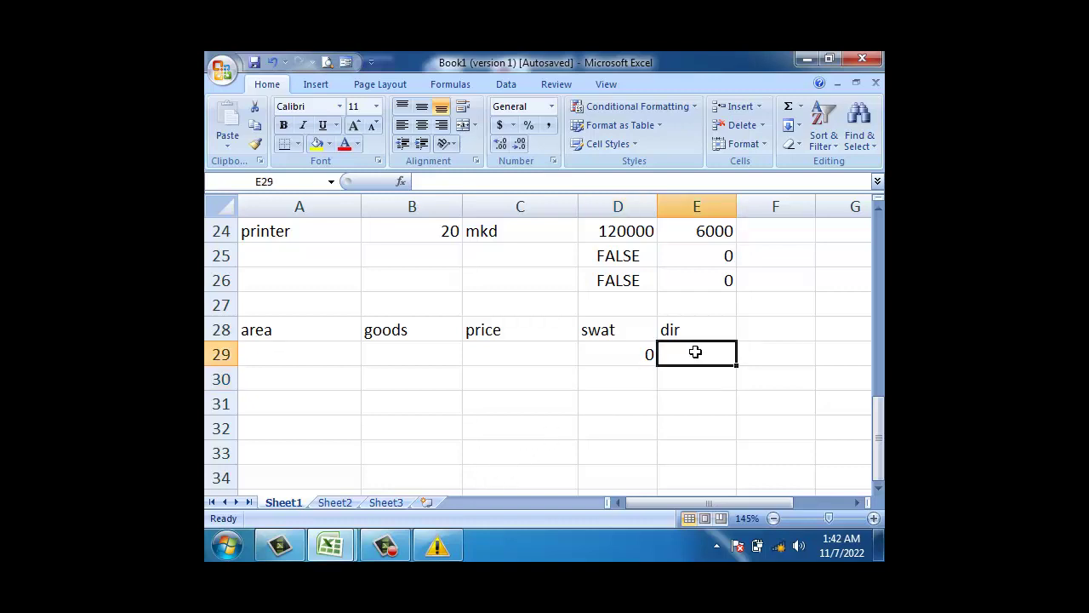
text(=sum)
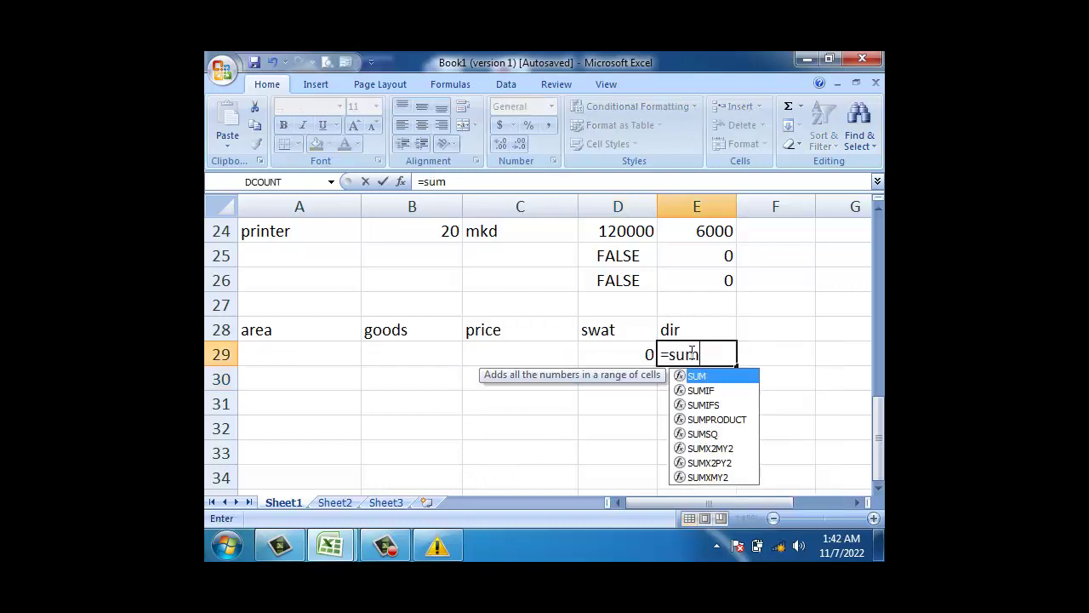
text(if()
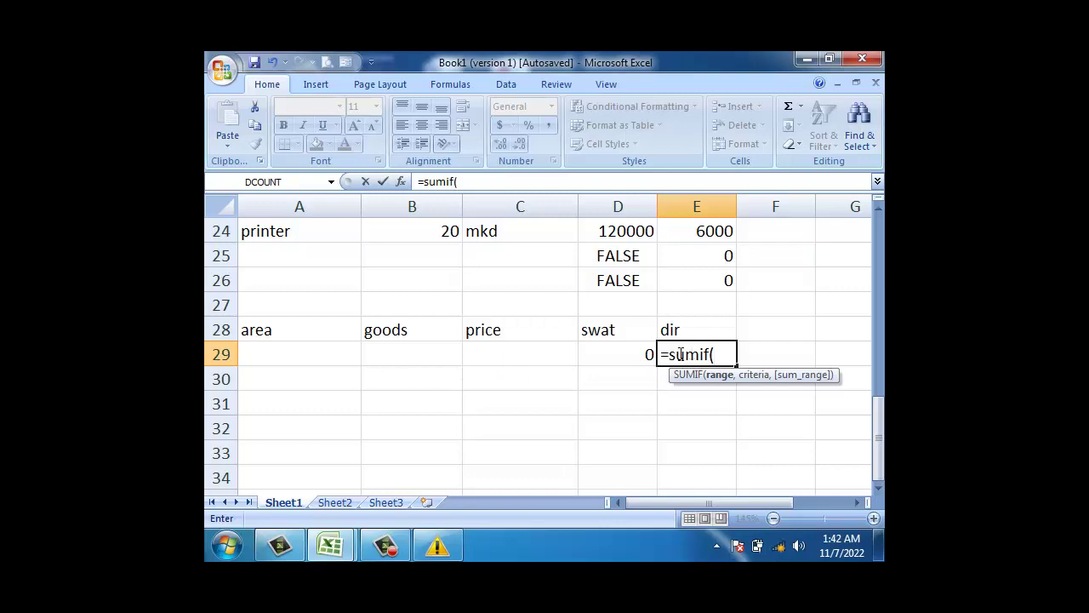
drag(321, 346, 314, 473)
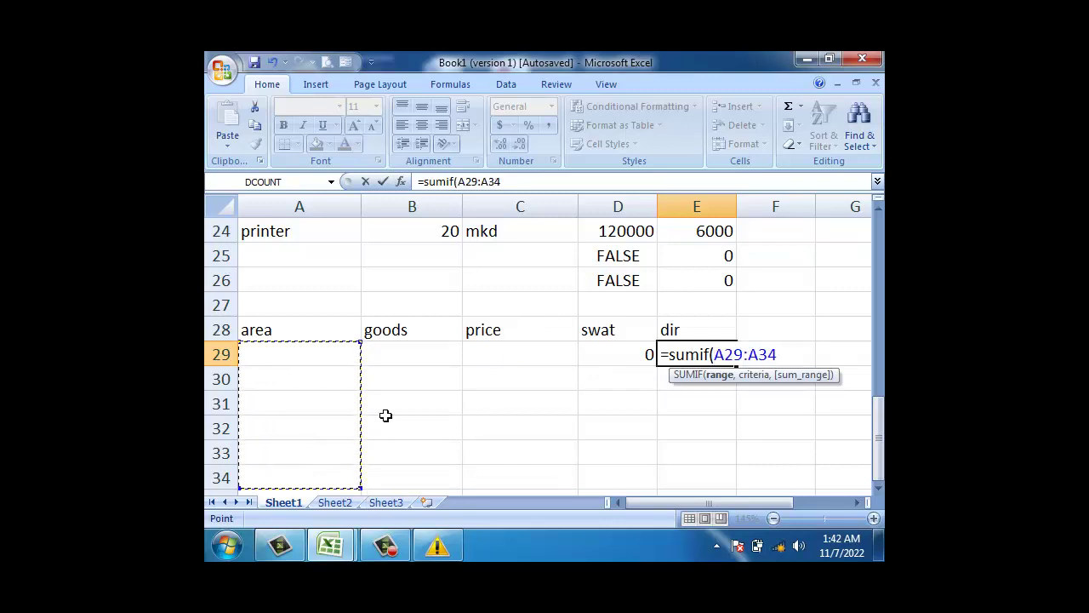
text(,")
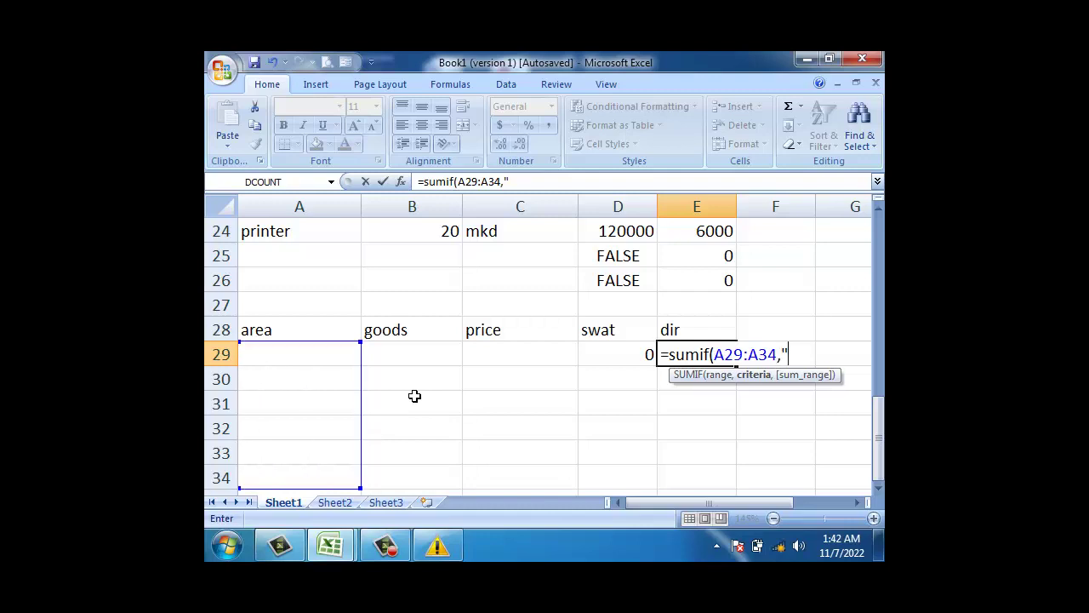
text(dir)
text(",)
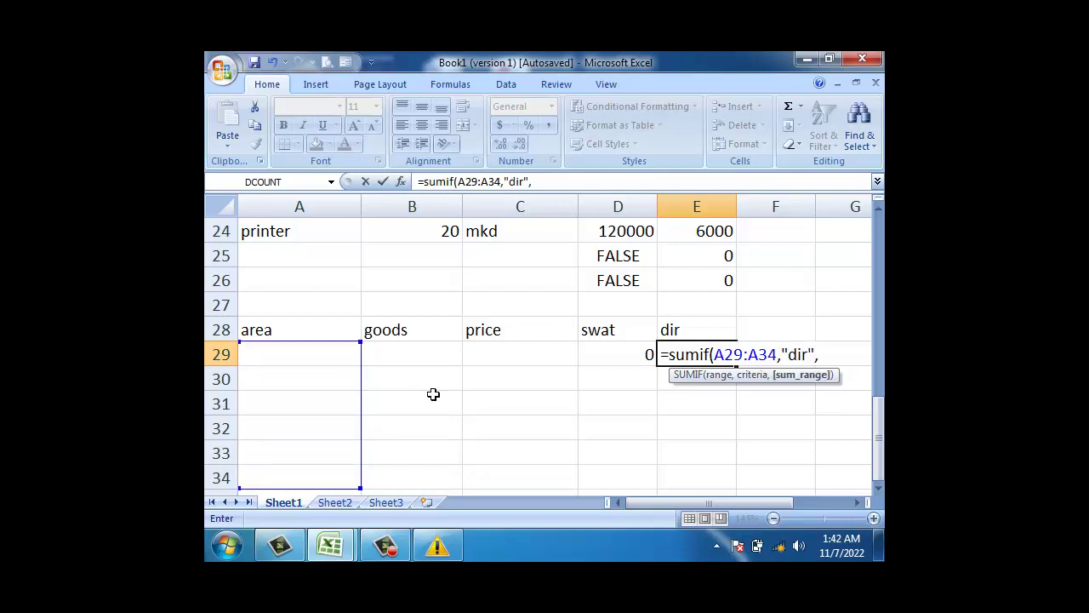
drag(518, 355, 514, 475)
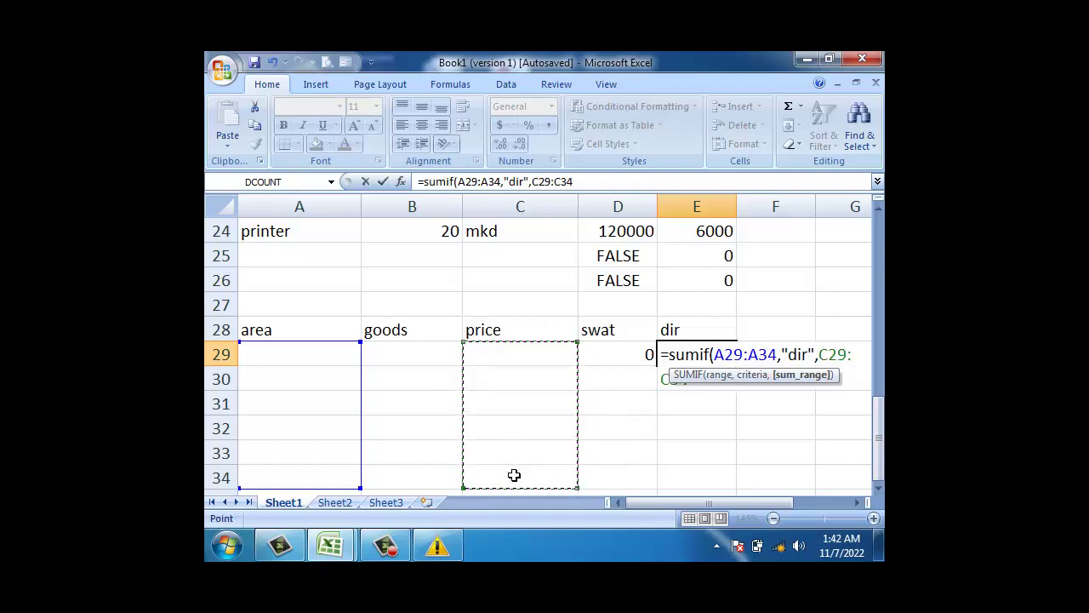
text())
key(Return)
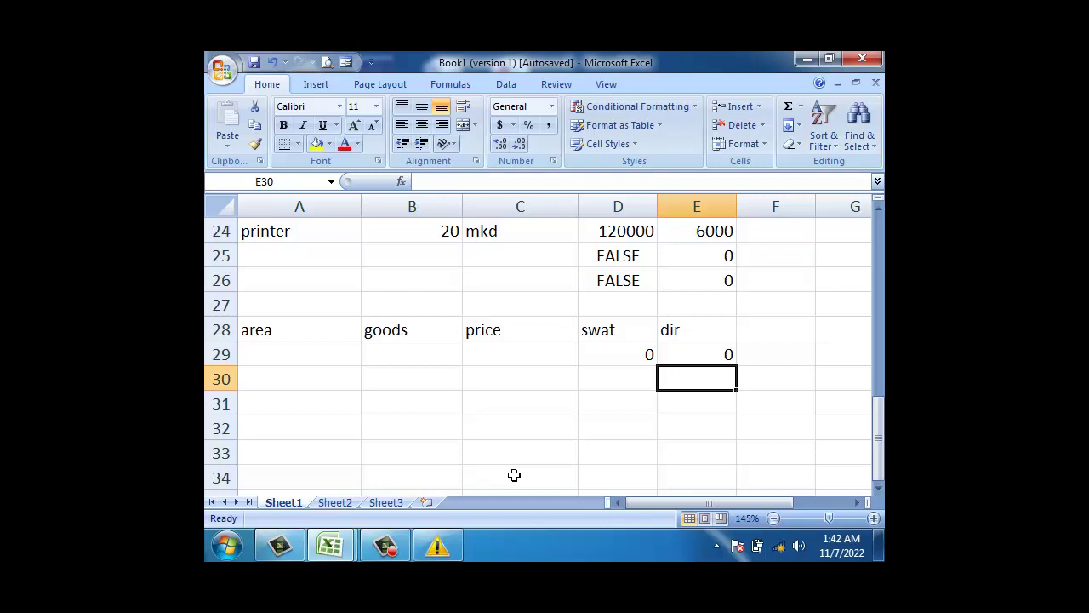
Step: Fill row 29 with dir and cpu, but accidentally overwrite A29 with 5000
click(286, 353)
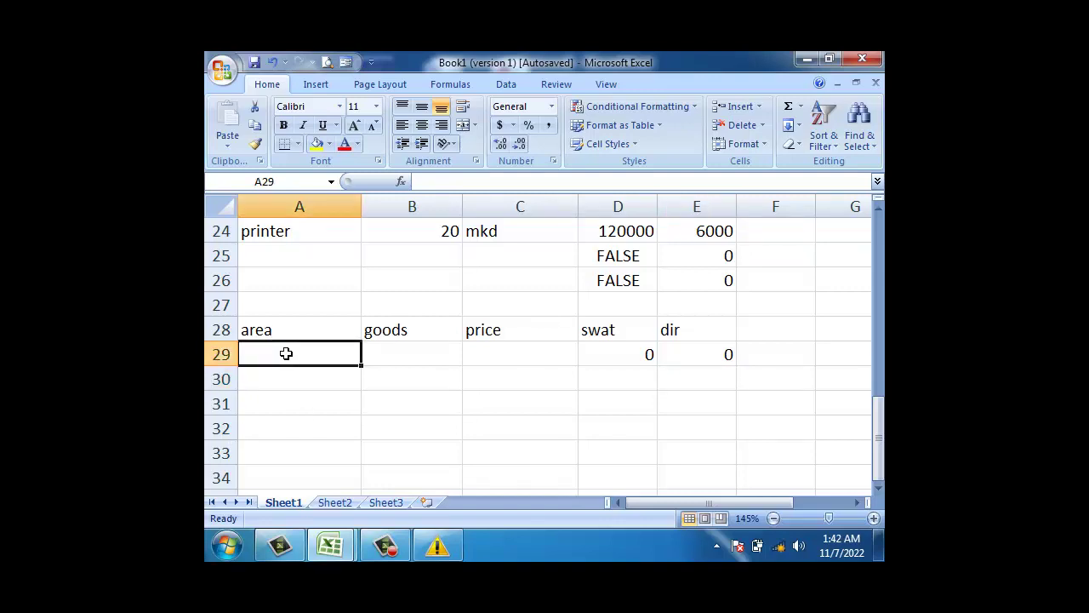
text(dir)
key(Tab)
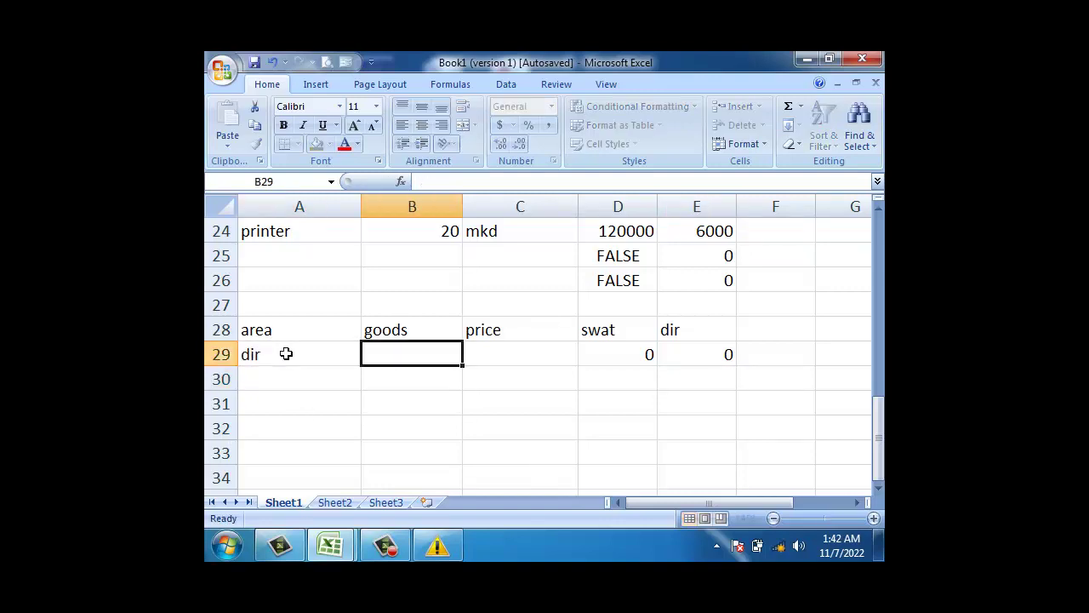
text(cpu)
key(Tab)
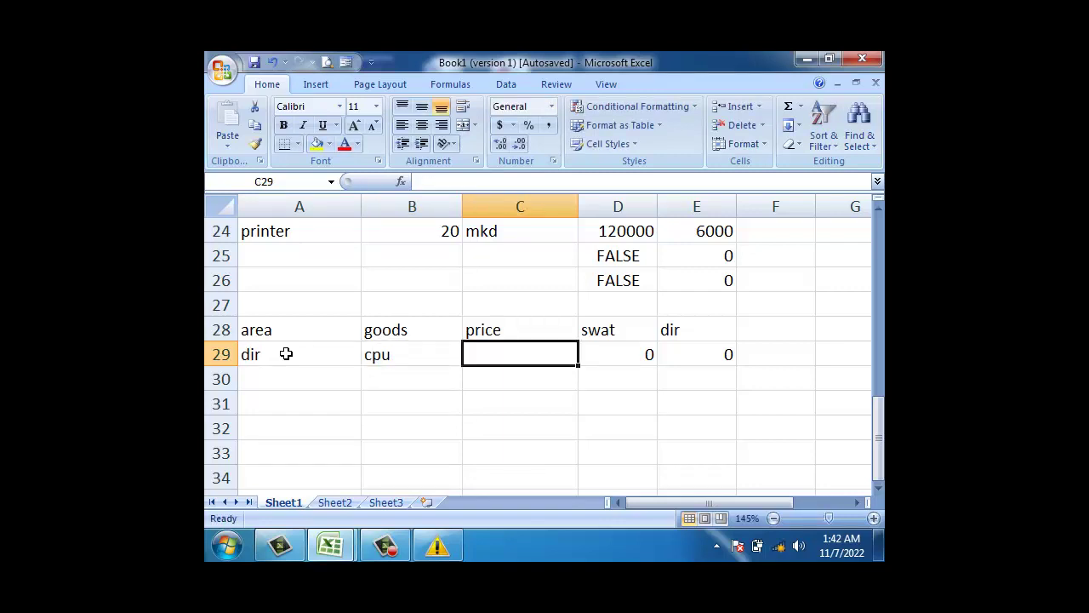
text(56)
click(286, 353)
text(000)
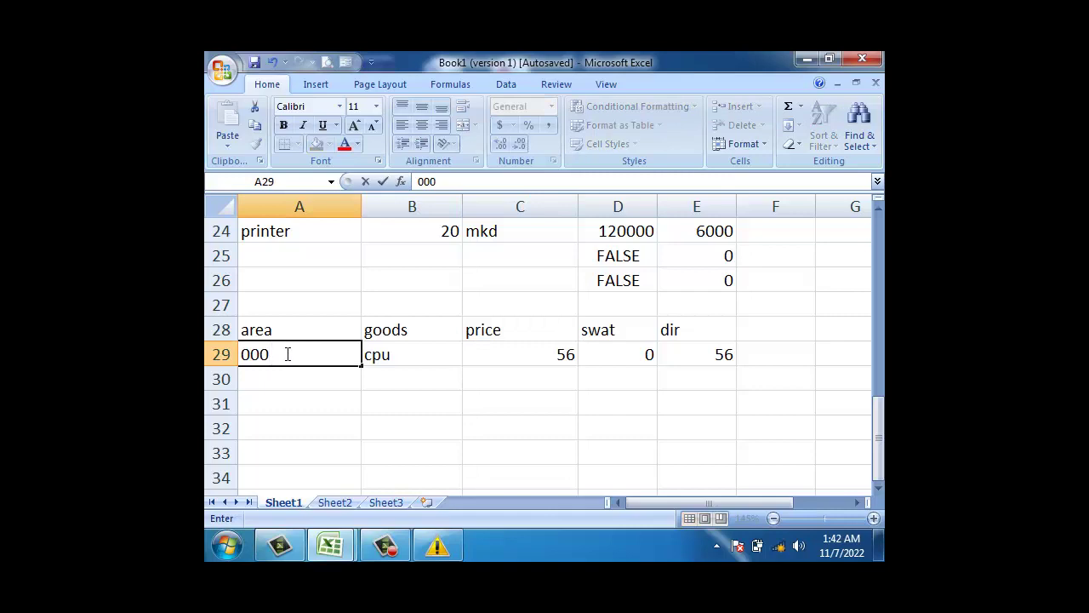
key(BackSpace)
key(BackSpace)
key(BackSpace)
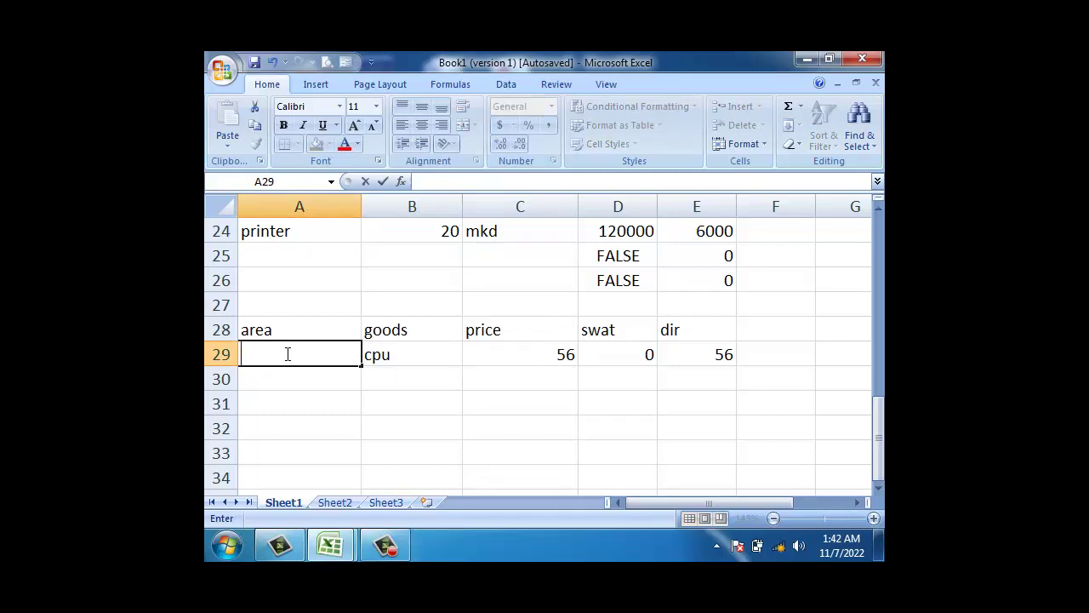
text(5000)
key(Return)
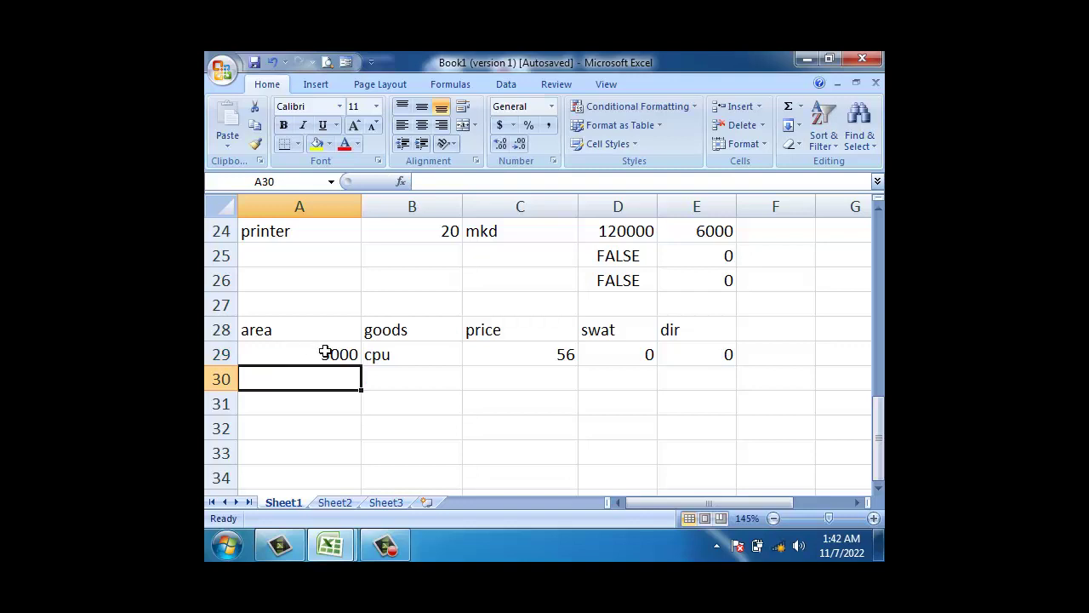
Step: Re-enter dir in A29 and set the cpu price in C29 to 560000
click(328, 354)
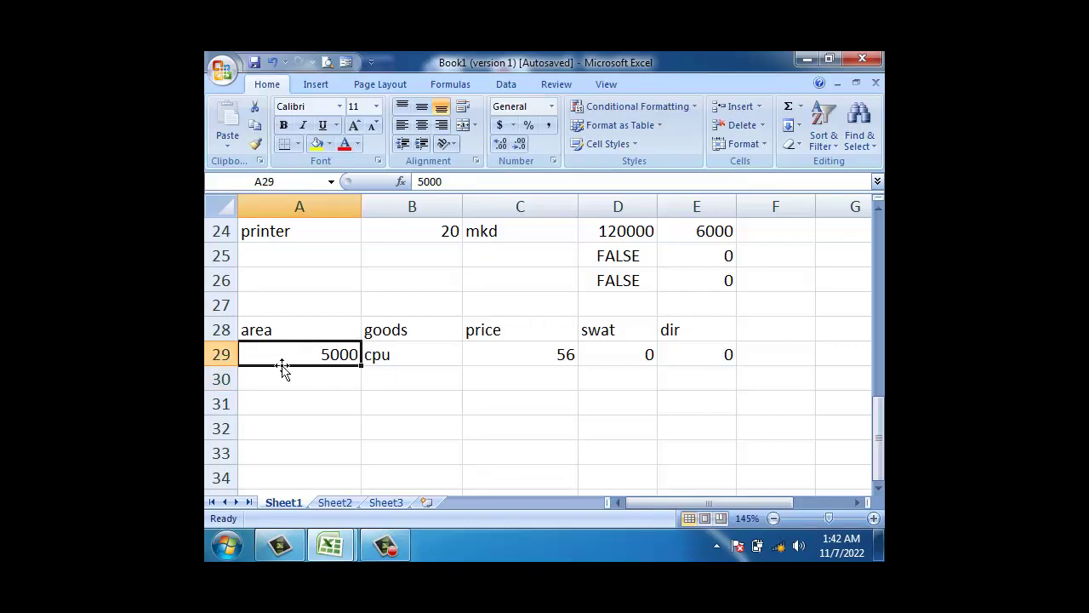
text(dir)
key(Tab)
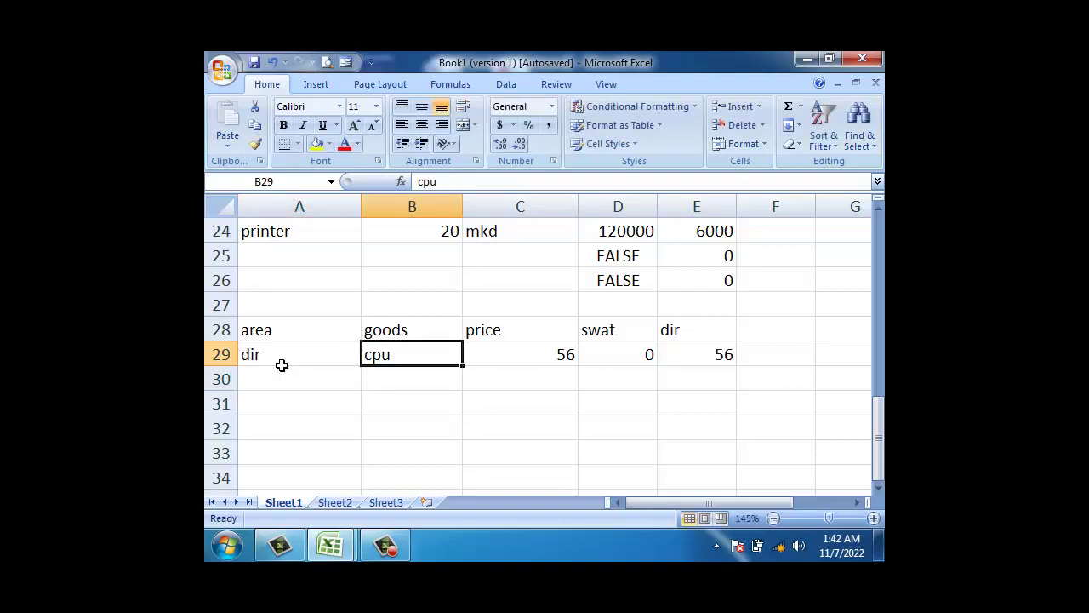
key(Tab)
text(560)
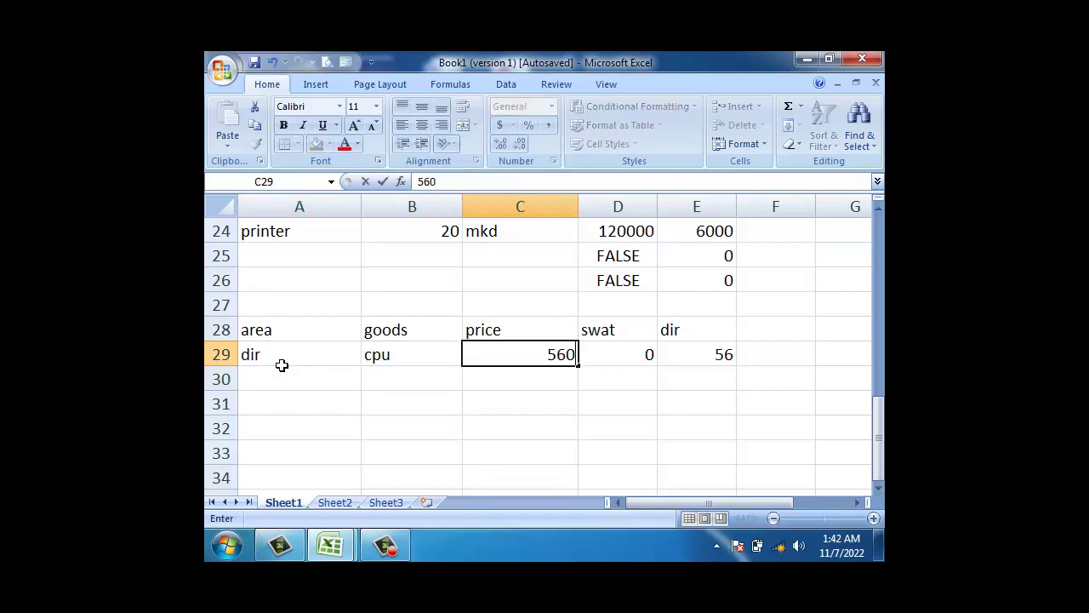
text(000)
key(Return)
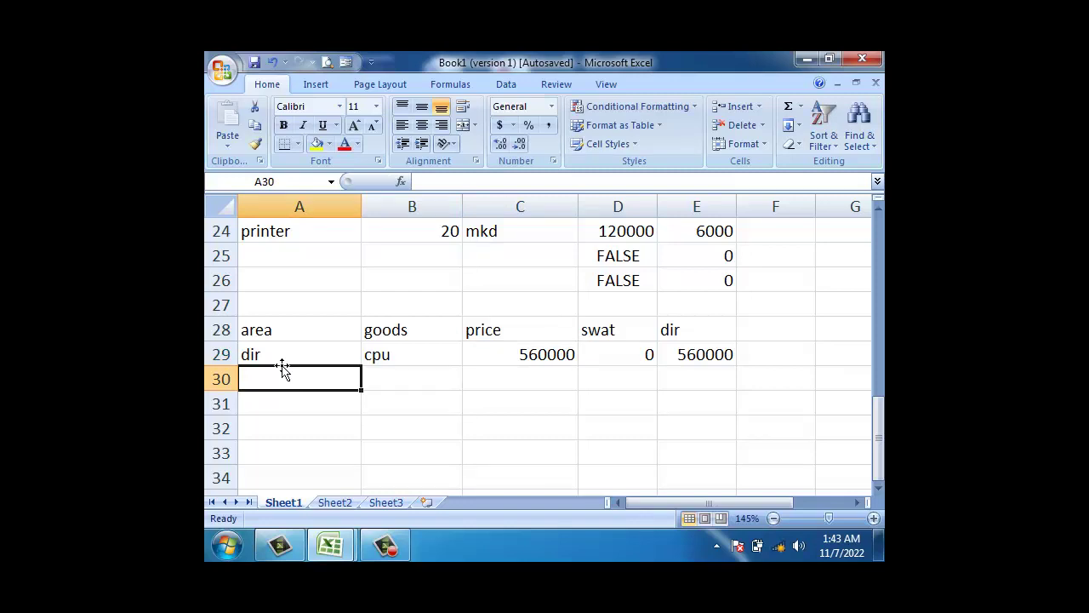
Step: Fill row 30 with swat, mouse and price 245000
text(swat)
key(Tab)
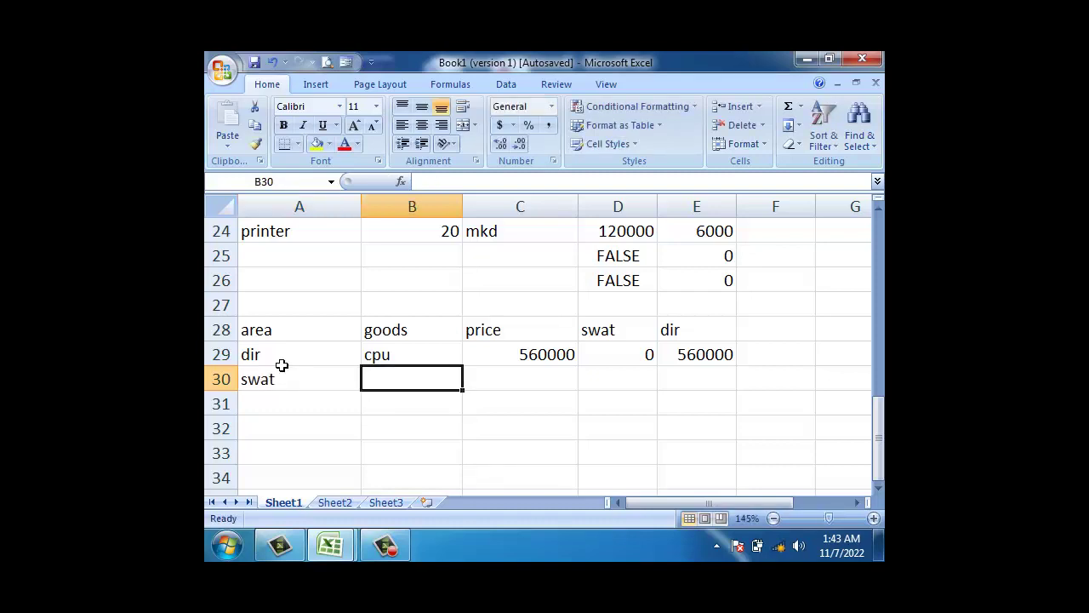
text(mouse)
key(Tab)
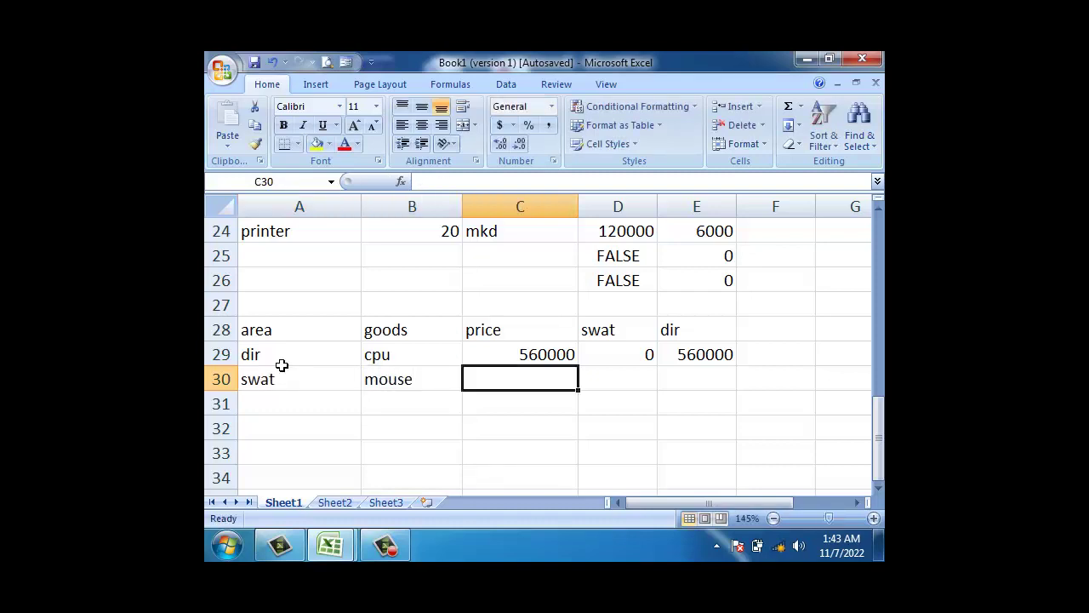
text(245000)
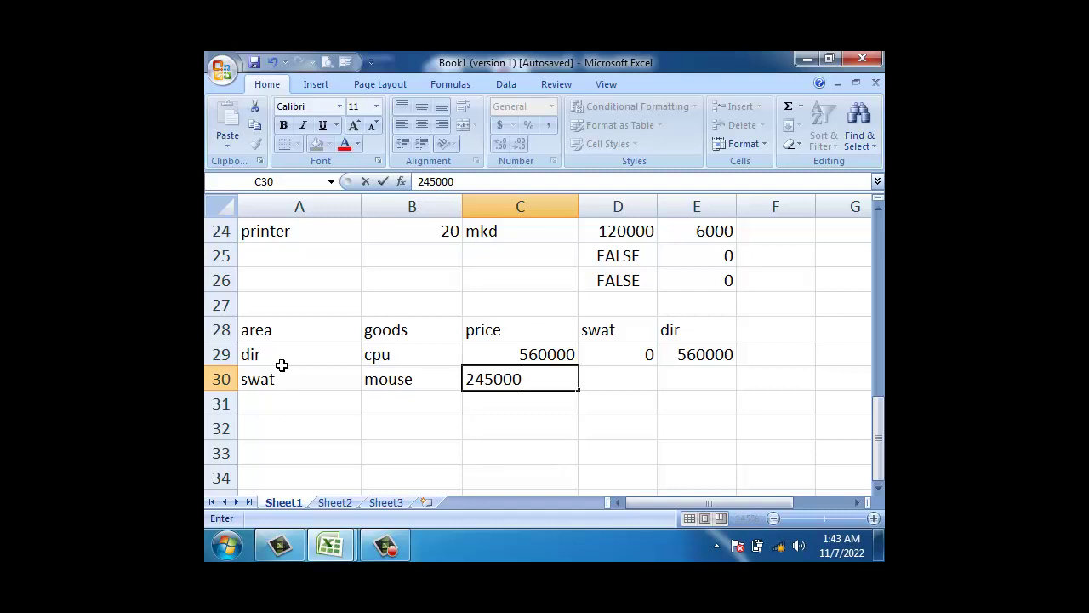
key(Return)
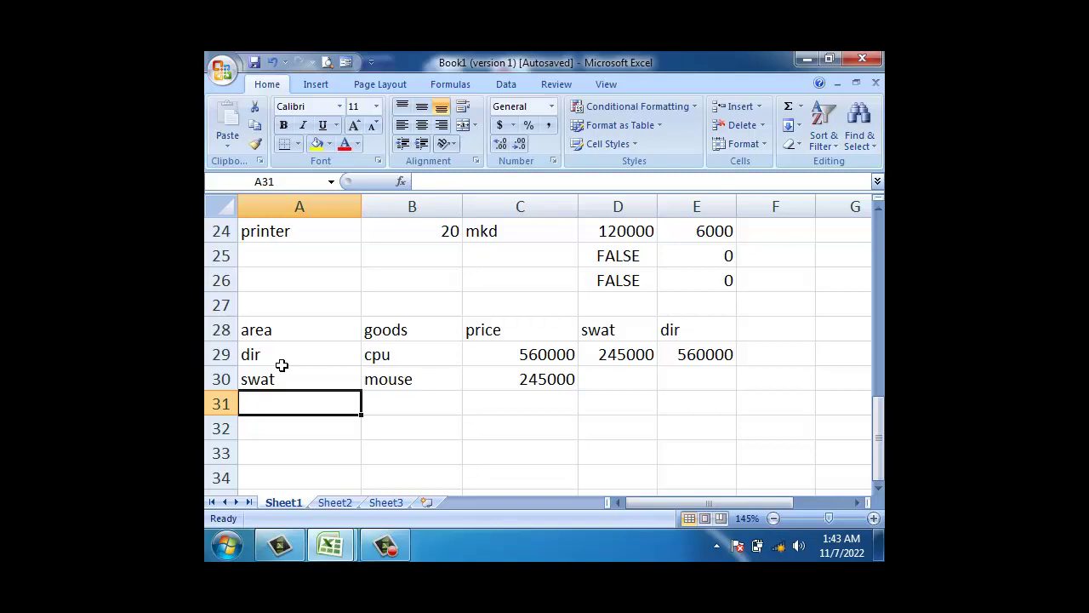
Step: Start row 31 with dir, dvd and a price of 145000
text(dir)
key(Tab)
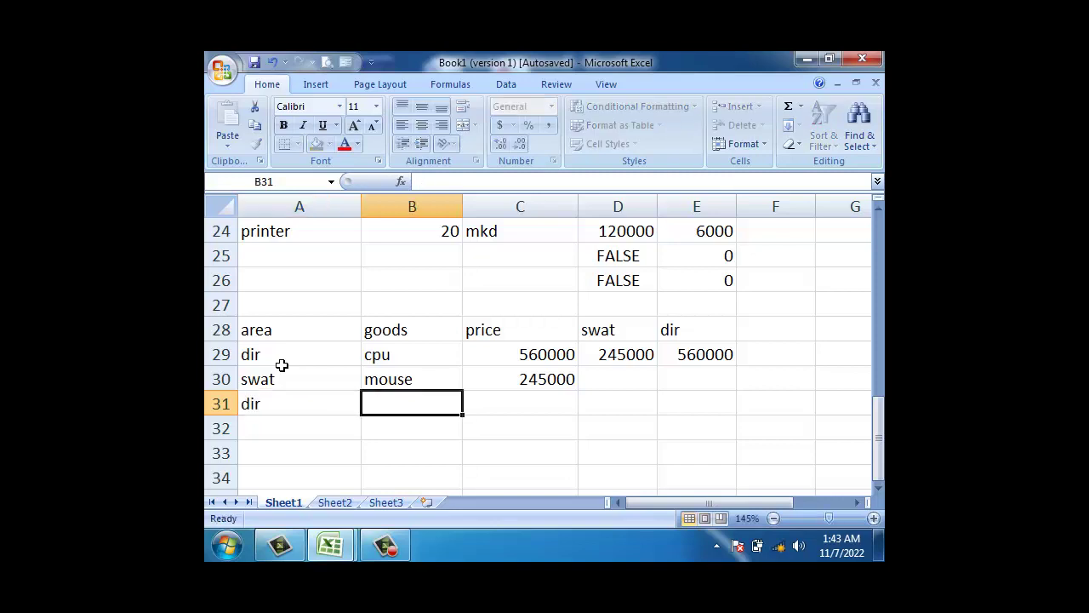
text(d)
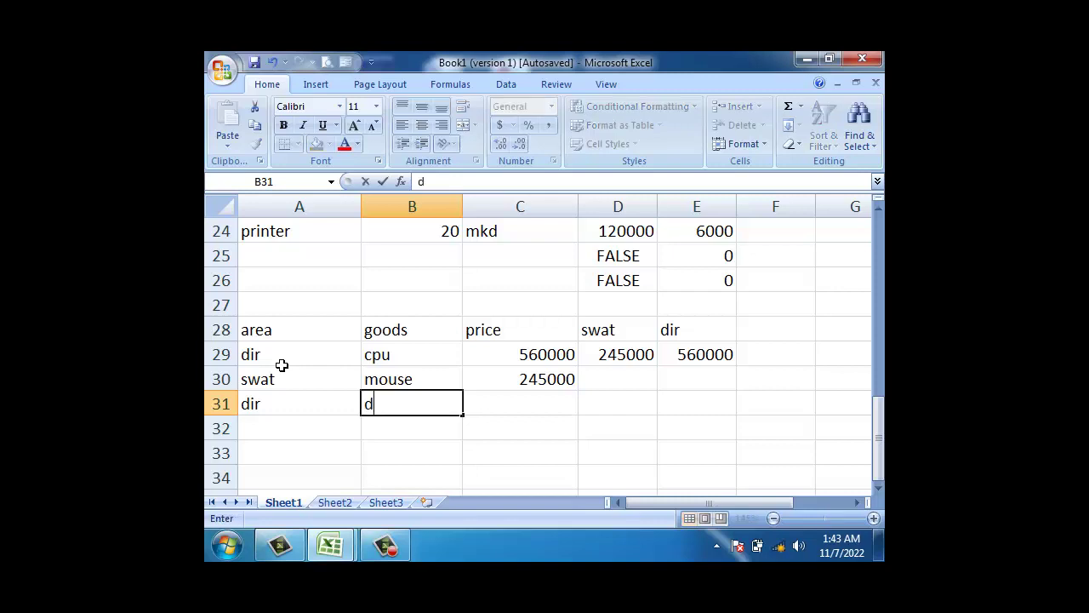
text(vd)
key(Tab)
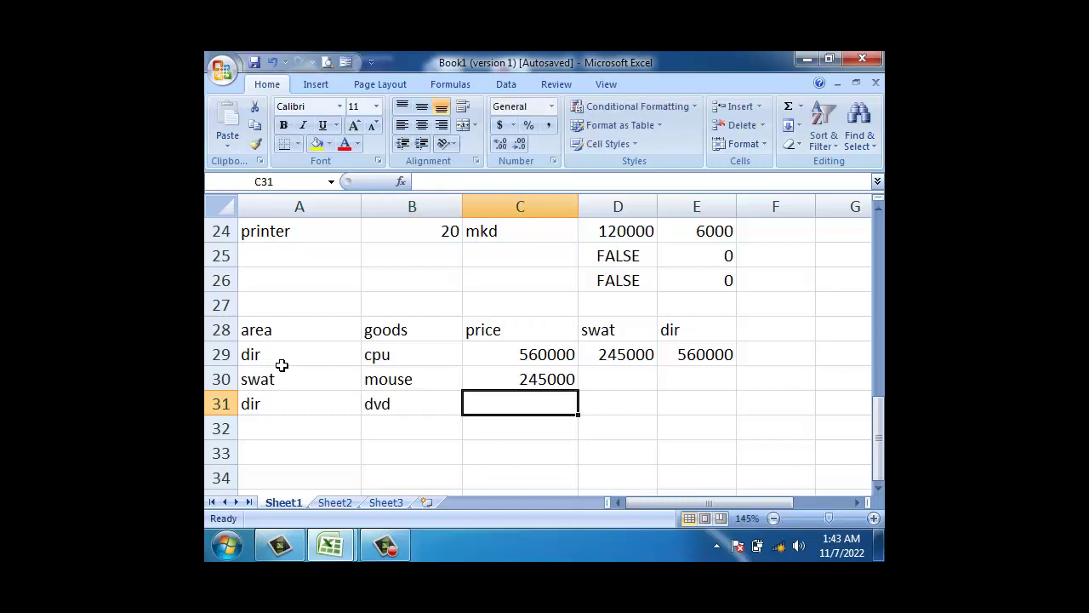
text(145)
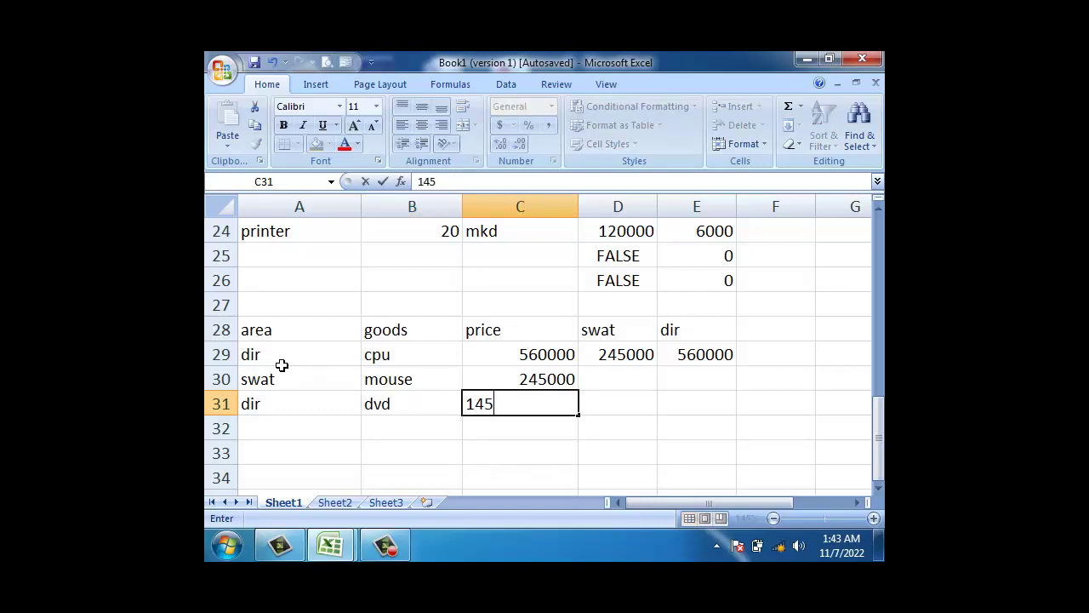
text(000)
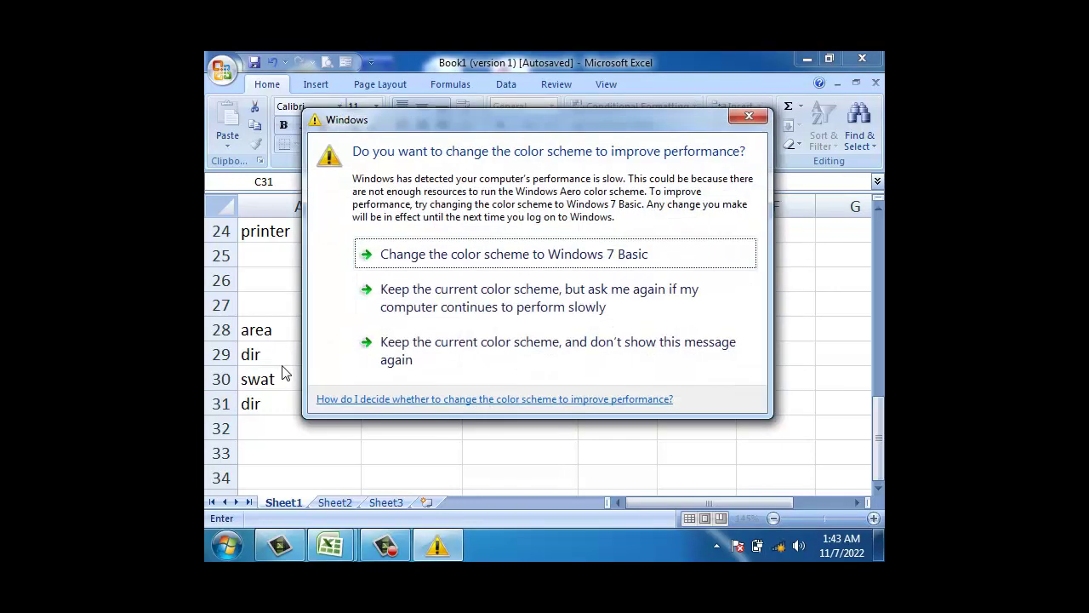
Step: Dismiss the Windows 7 colour-scheme warning with its close button
click(749, 116)
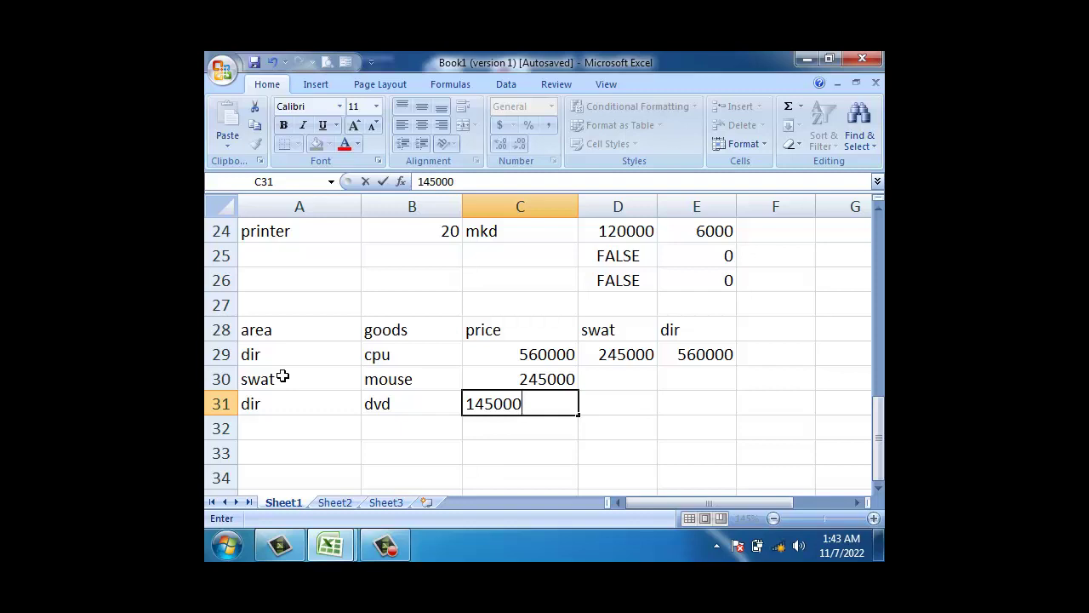
Step: Commit the 145000 dvd price and verify the dir total in E29 reads 705000
key(Return)
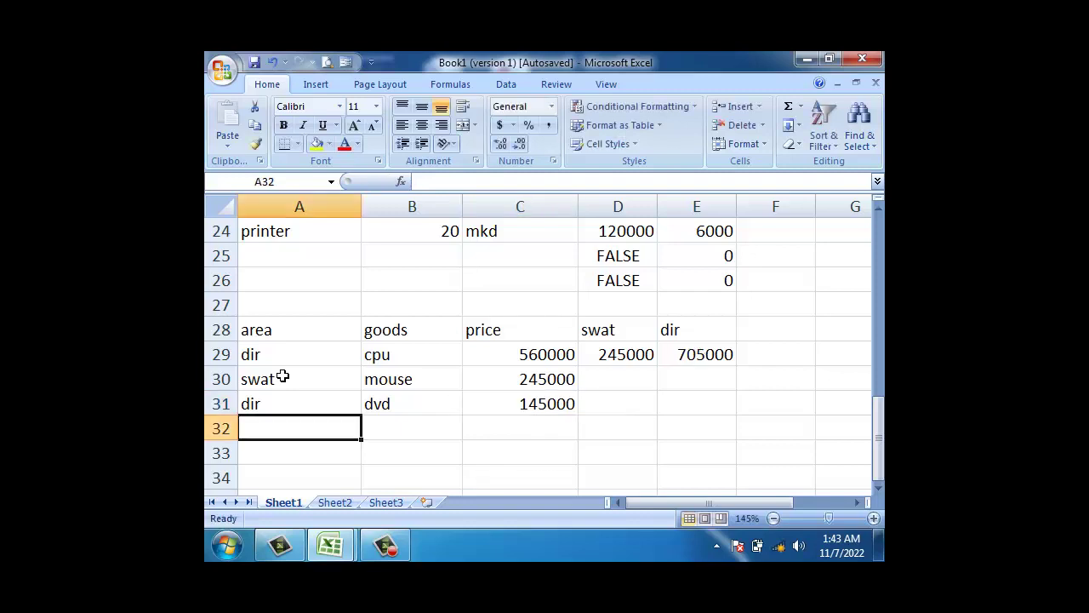
click(713, 357)
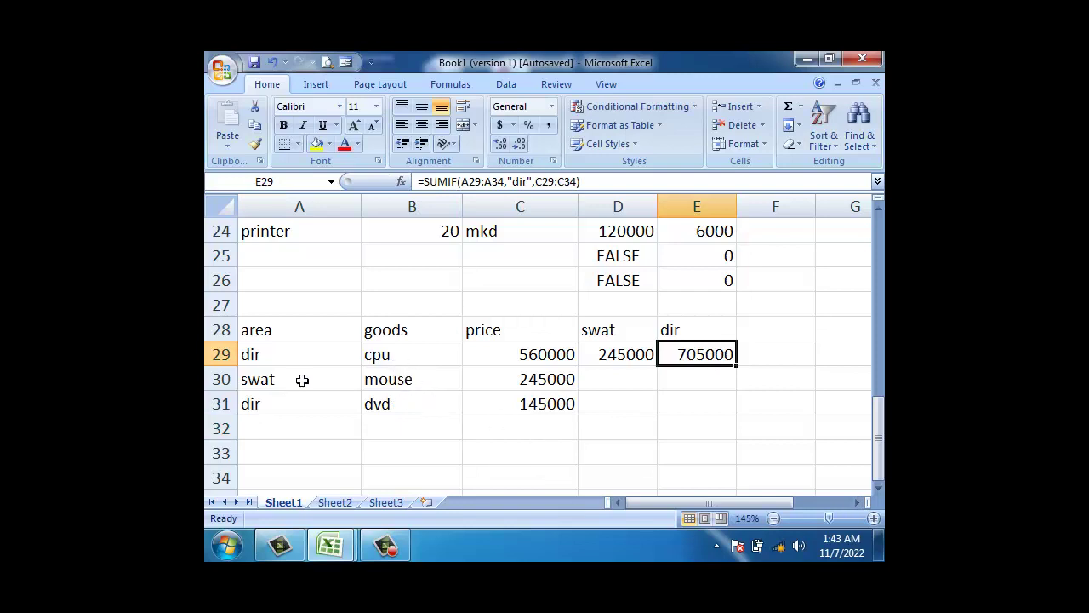
click(251, 359)
click(257, 405)
click(712, 358)
click(385, 545)
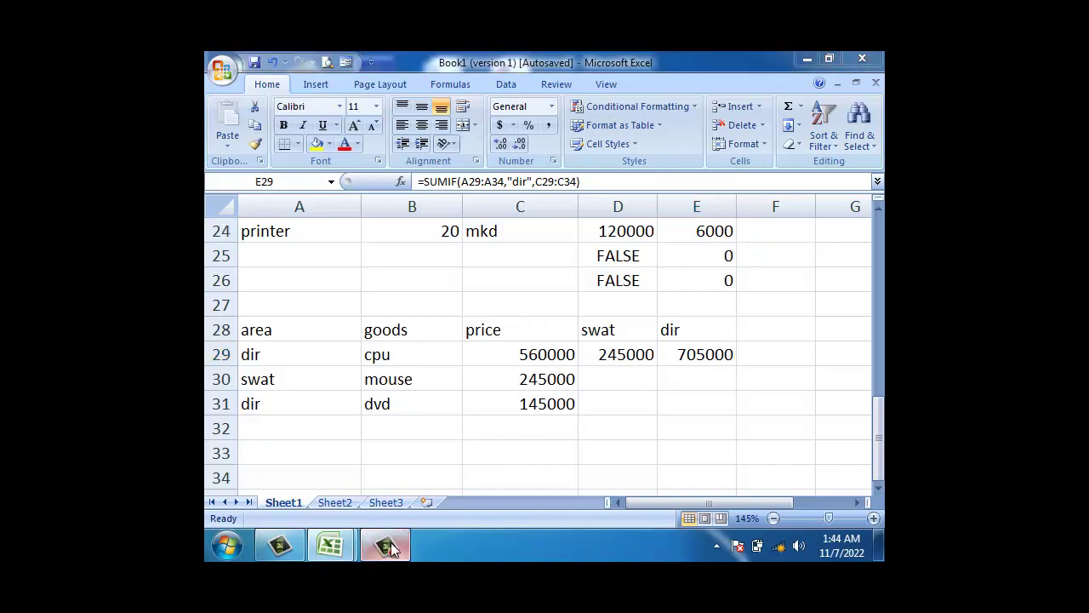
click(783, 453)
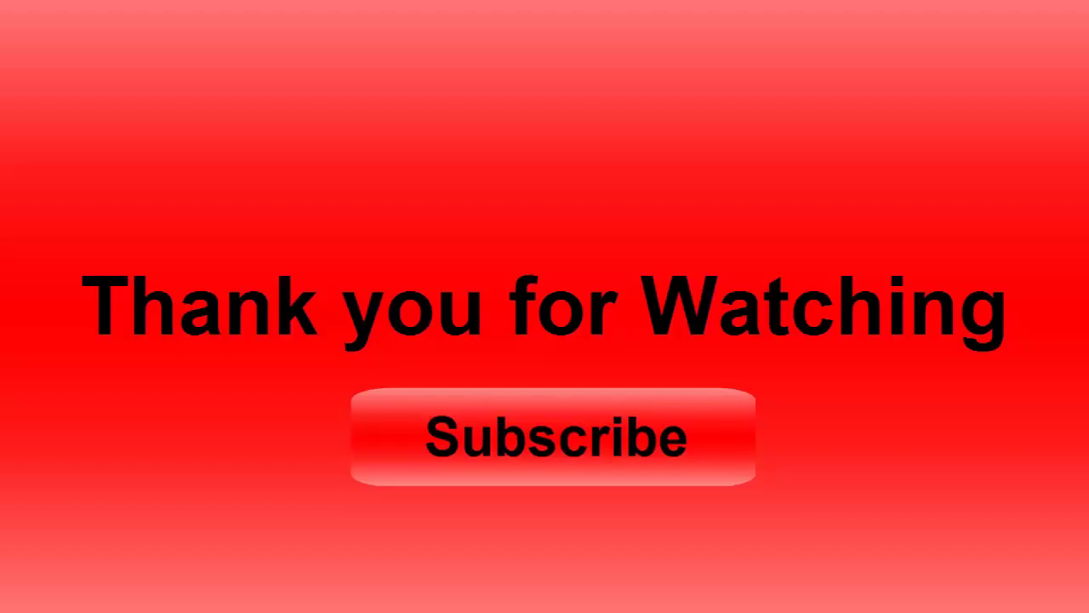